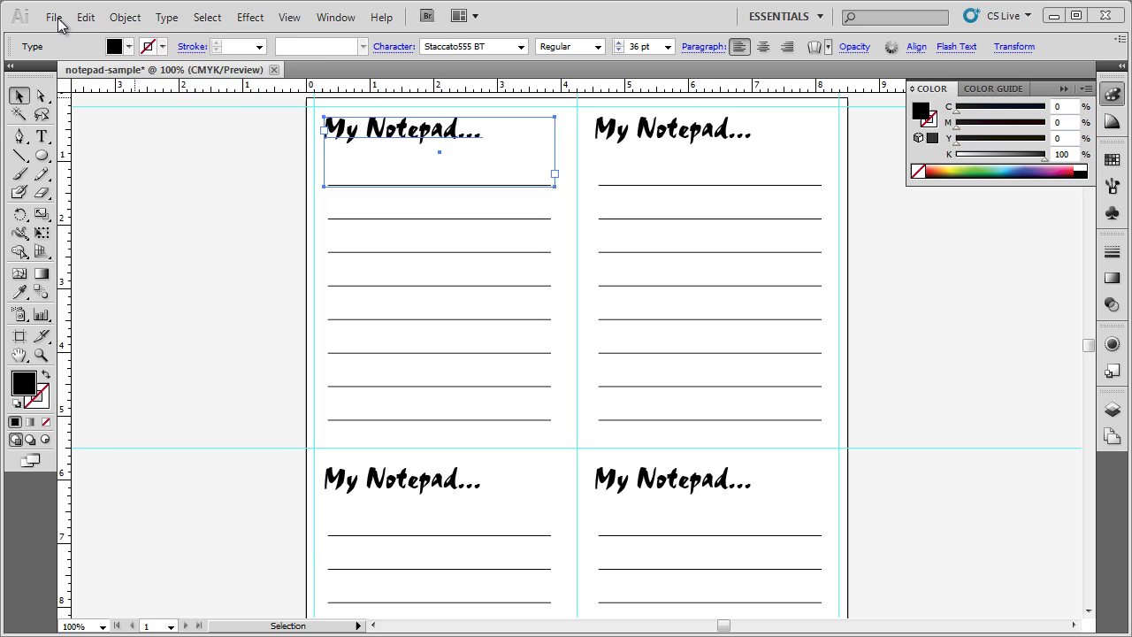
# Step: Create a new Letter 8.5 x 11 in document named yourname-notepad
pyautogui.click(53, 17)
pyautogui.click(73, 38)
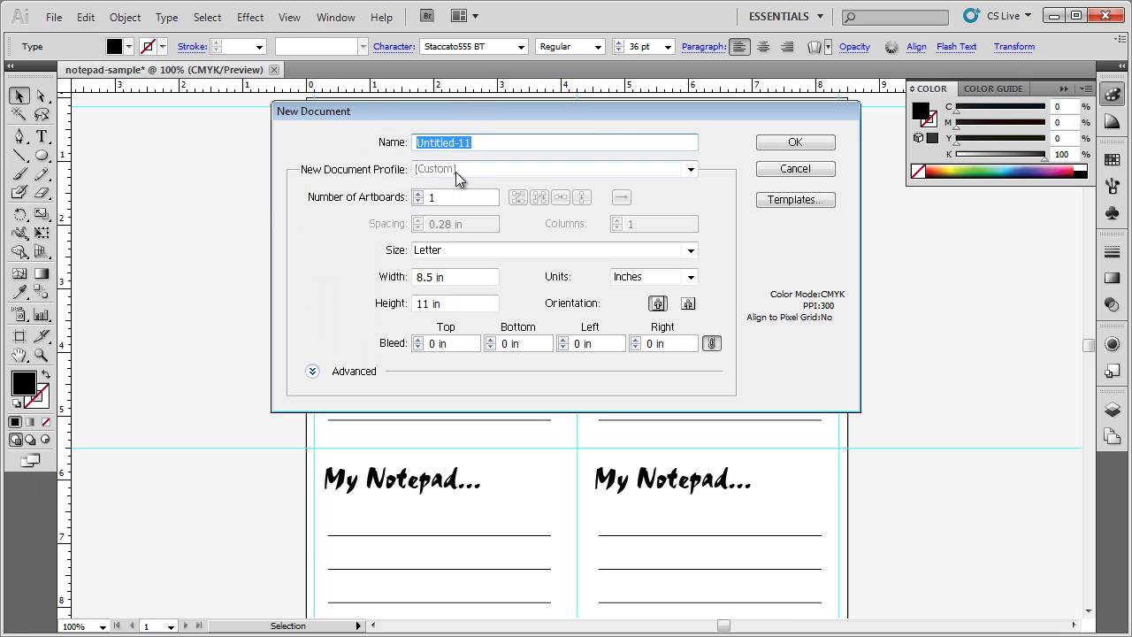
pyautogui.write('yourna')
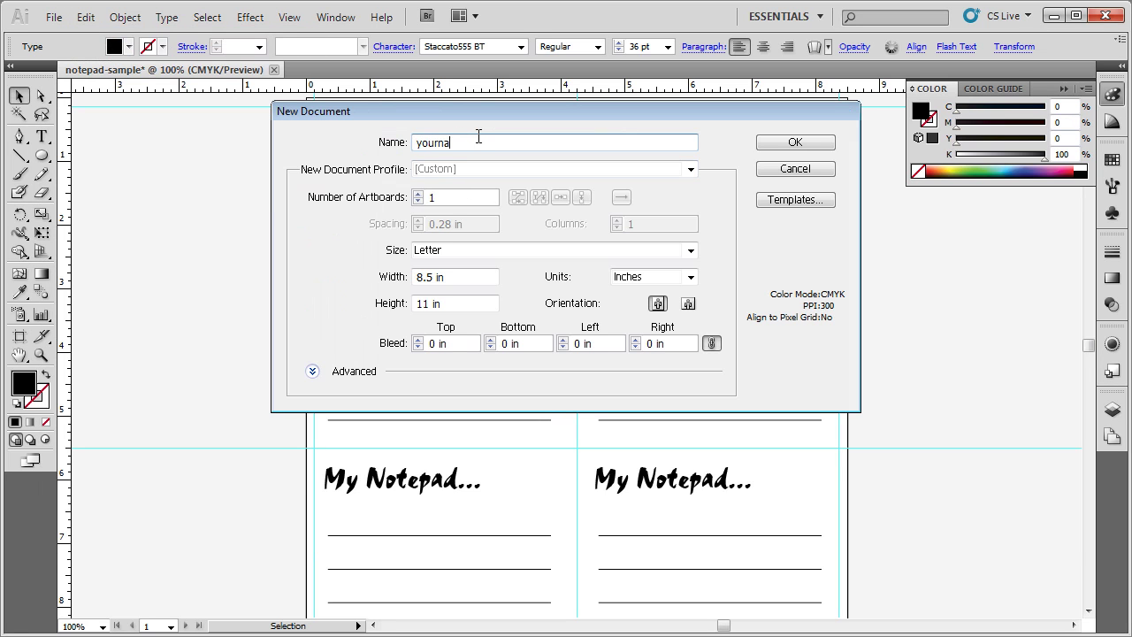
pyautogui.write('me-notepad')
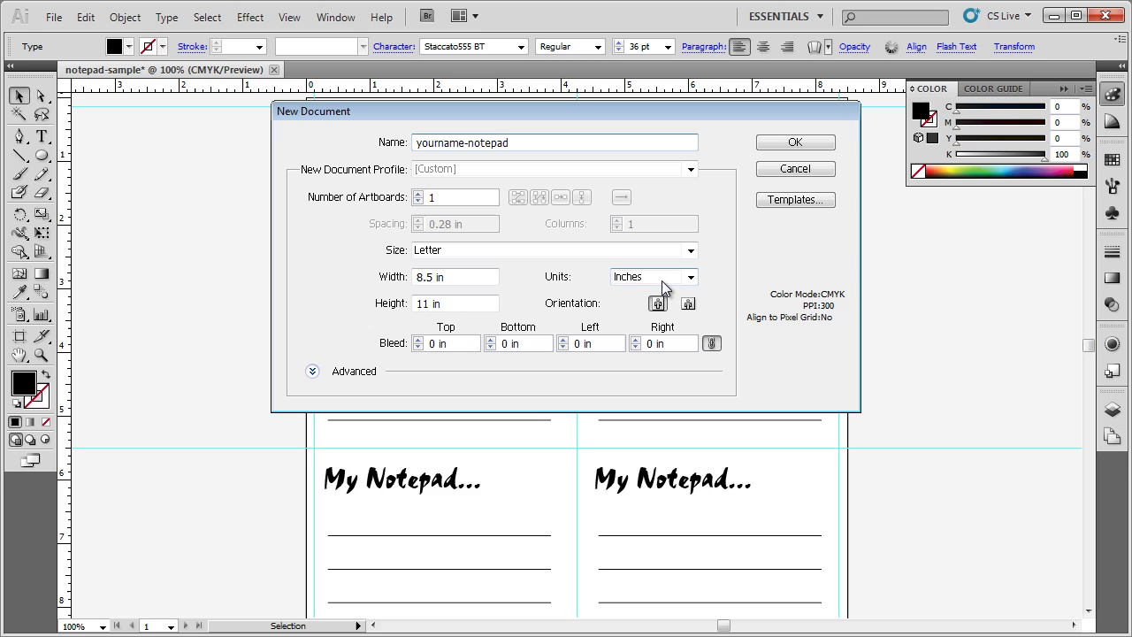
pyautogui.click(796, 144)
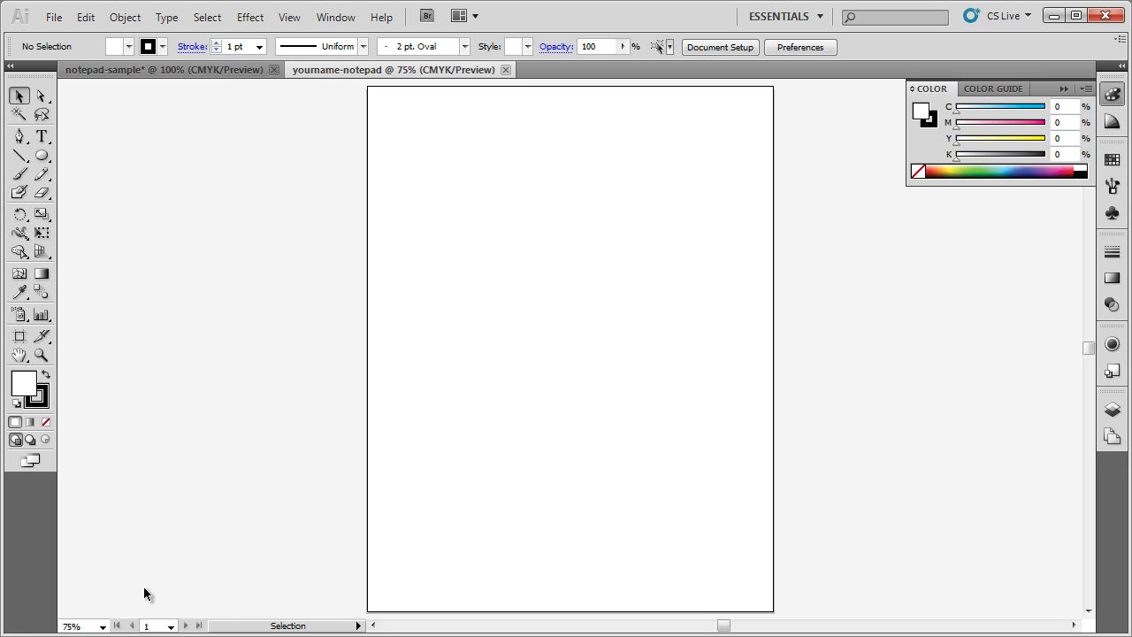
# Step: Show inch rulers along the edges of the new document via View > Rulers
pyautogui.click(289, 18)
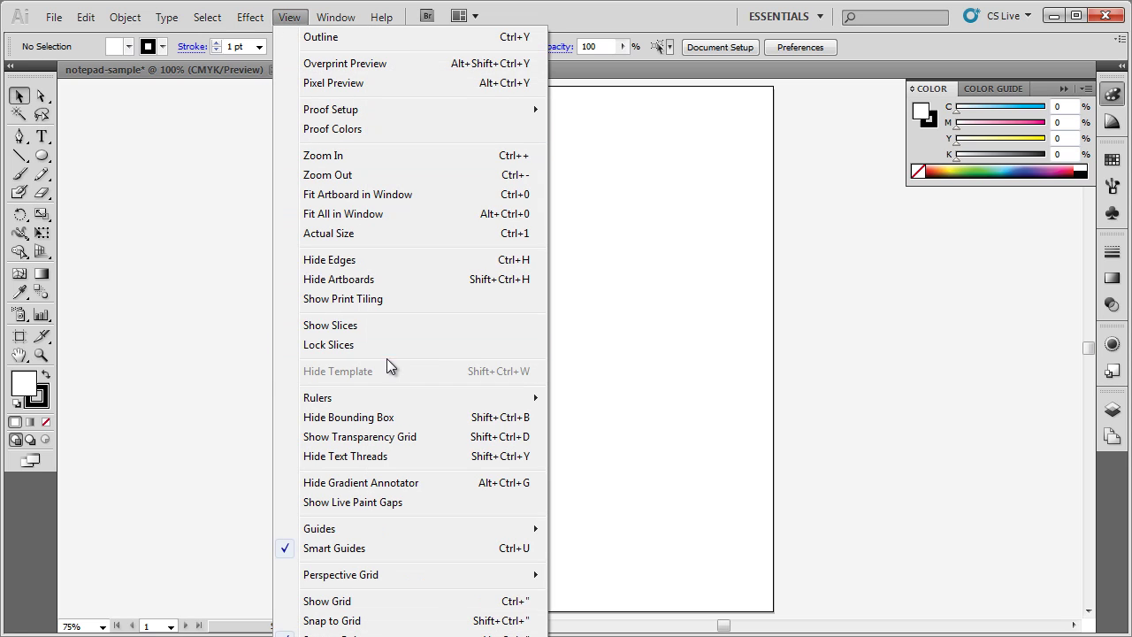
pyautogui.moveTo(376, 404)
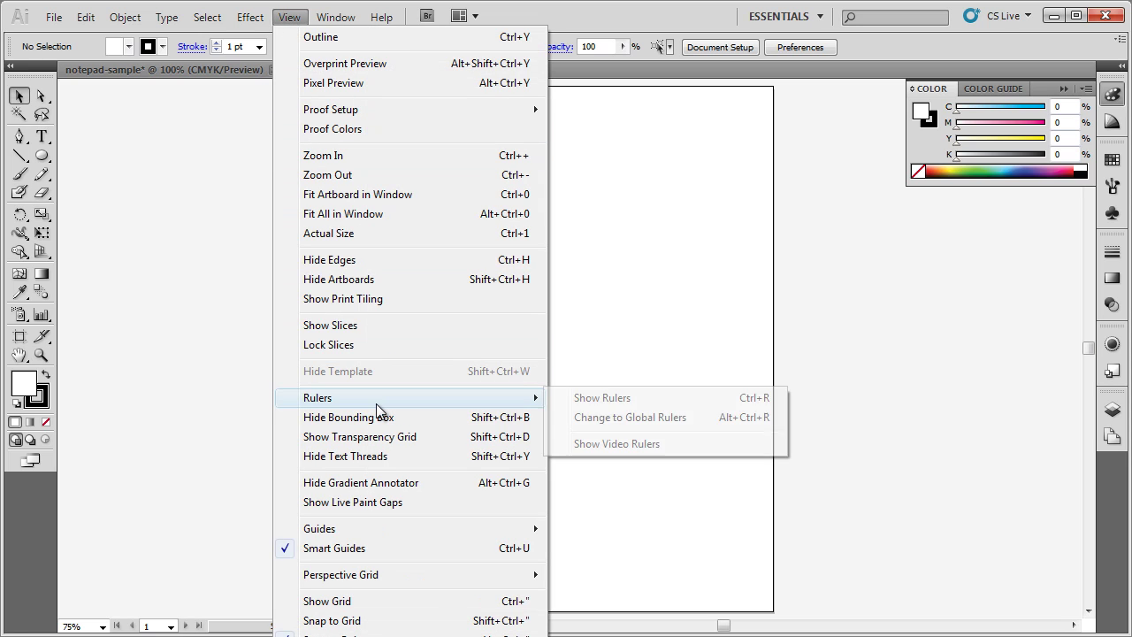
pyautogui.click(639, 403)
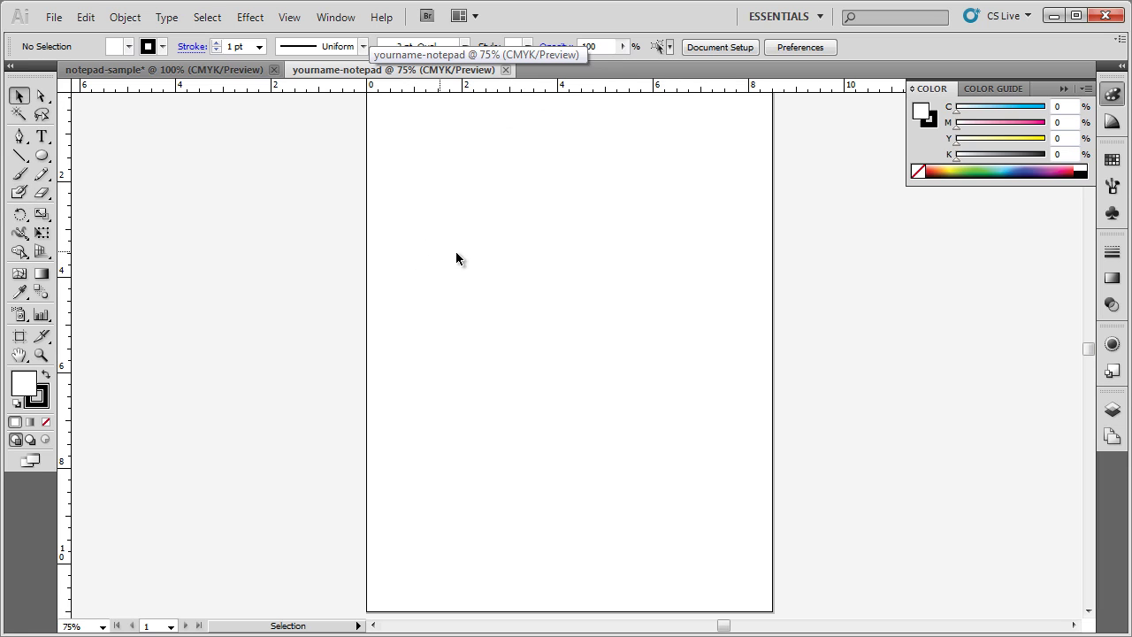
pyautogui.scroll(1, 426, 270)
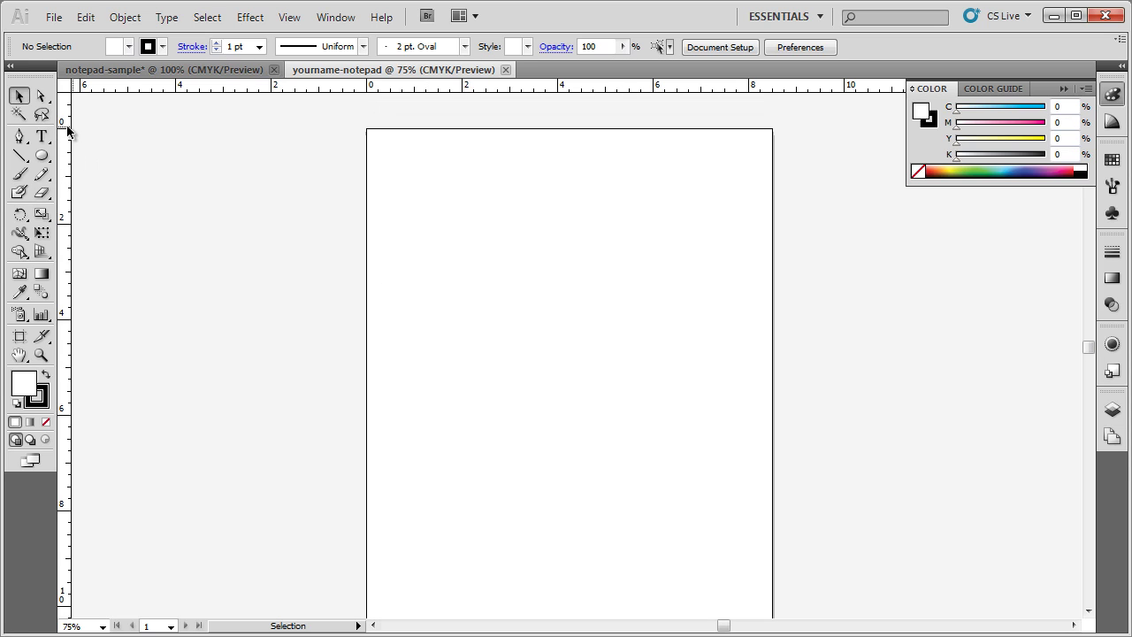
pyautogui.scroll(-4, 101, 259)
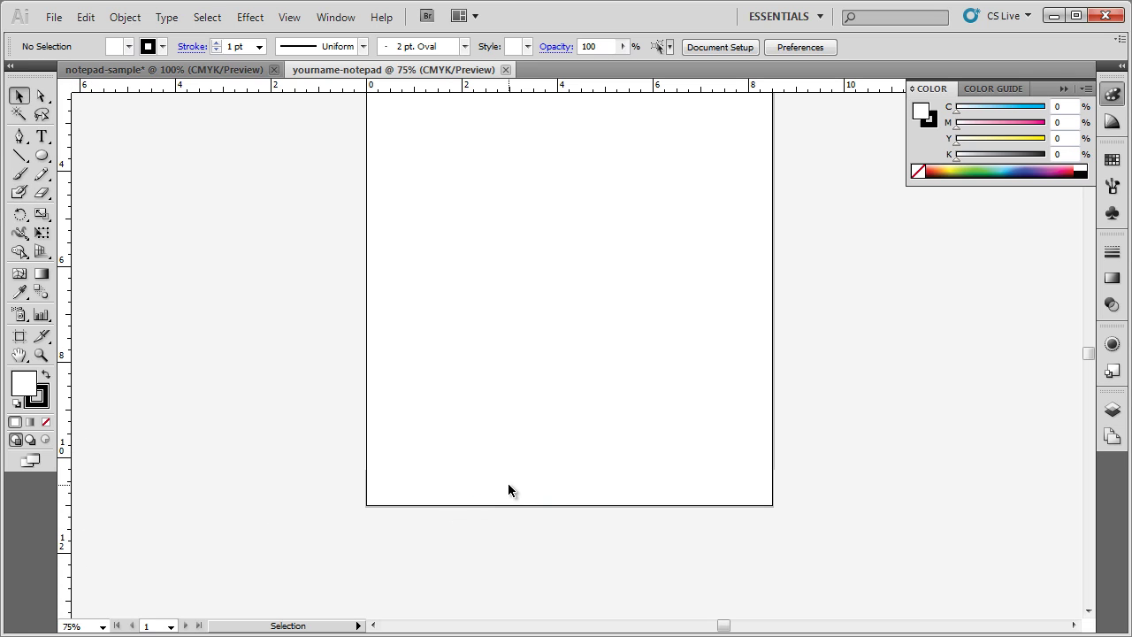
pyautogui.scroll(5, 509, 487)
pyautogui.scroll(-1, 509, 488)
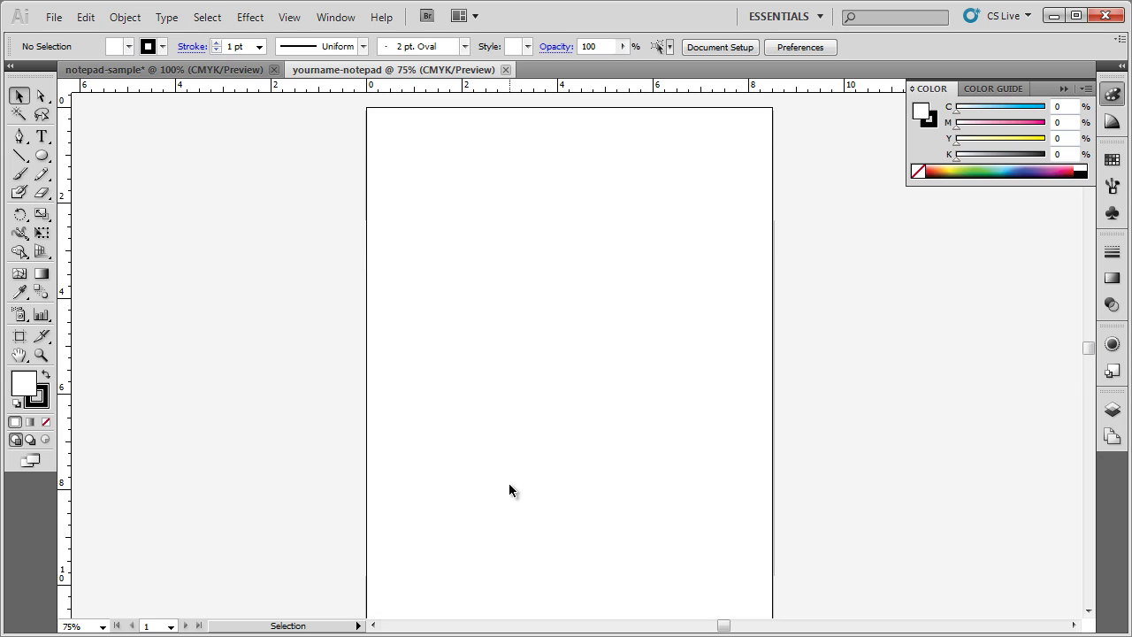
pyautogui.scroll(1, 509, 488)
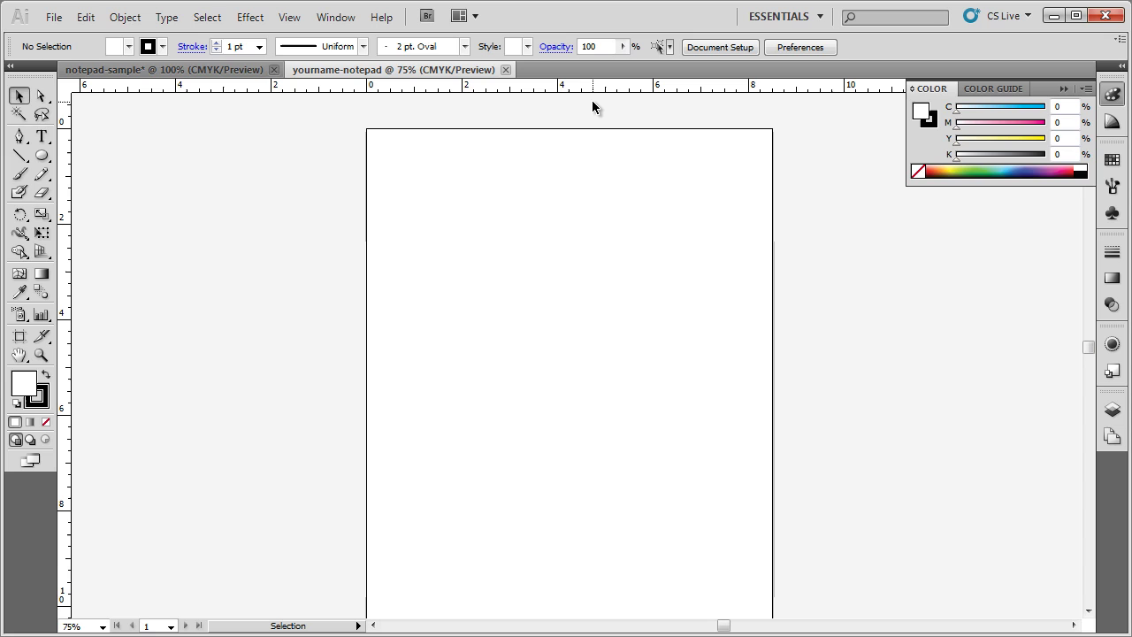
# Step: View the page at 100%, zoom out to see the whole artboard, then return to actual size
pyautogui.hotkey('ctrl', '1')
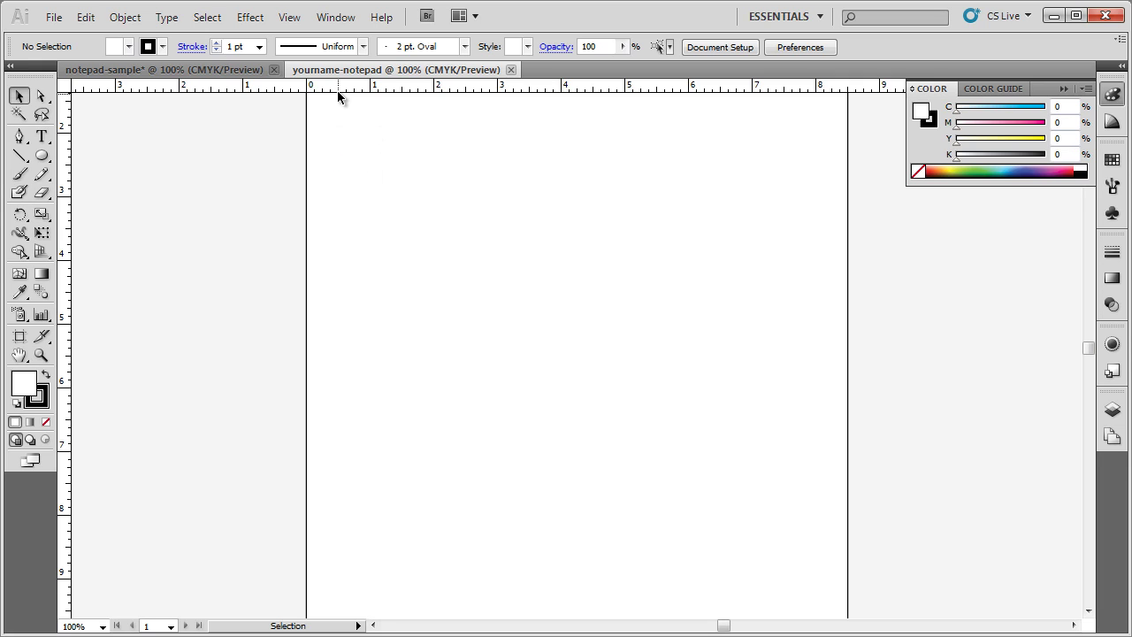
pyautogui.hotkey('ctrl', '-')
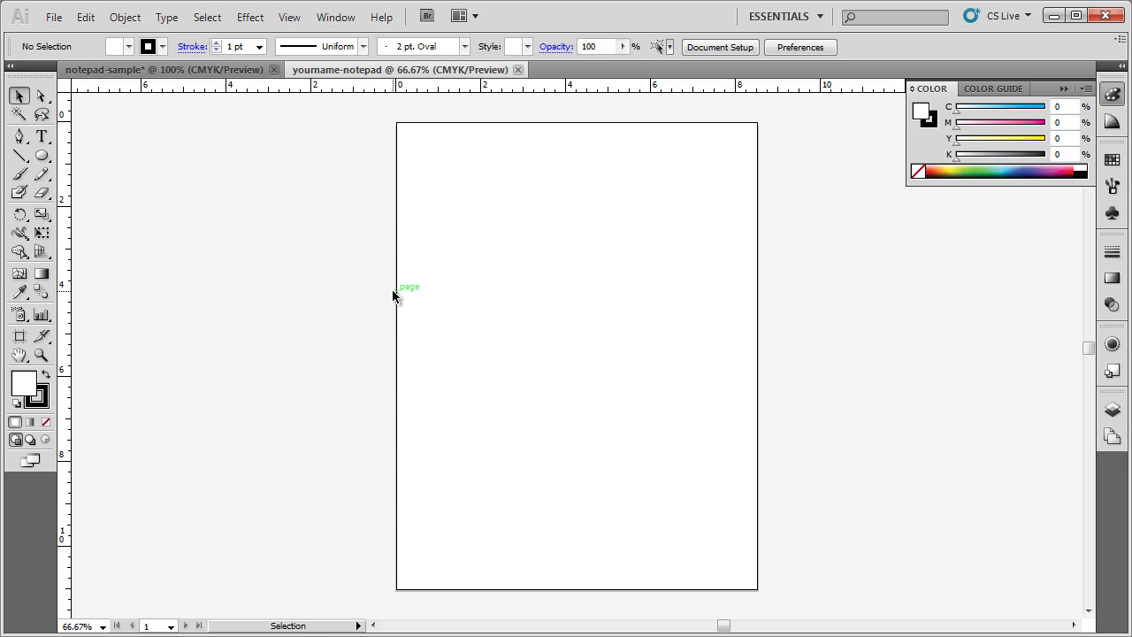
pyautogui.hotkey('ctrl', '=')
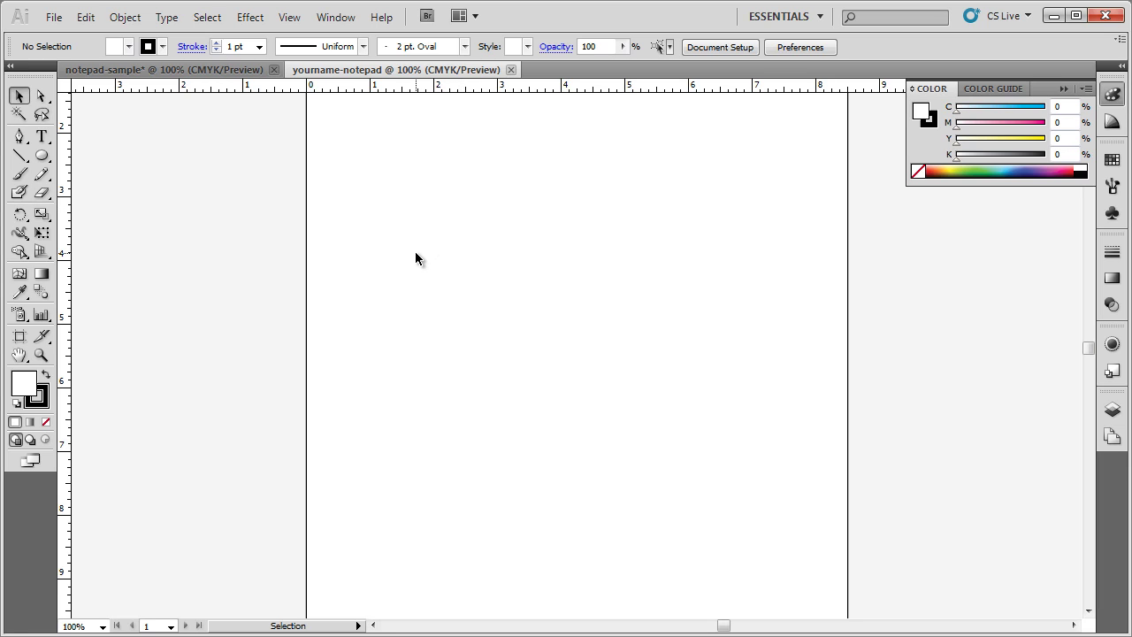
# Step: Place a vertical guide at the page's left margin and set fill and stroke to None
pyautogui.scroll(3, 415, 253)
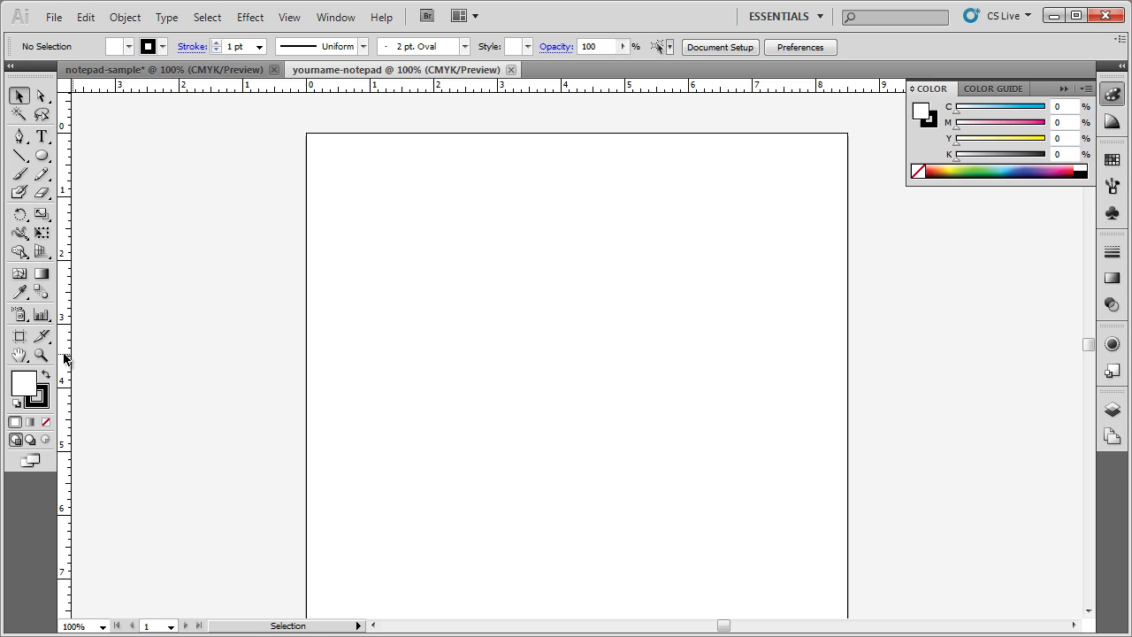
pyautogui.moveTo(64, 357); pyautogui.dragTo(315, 348)
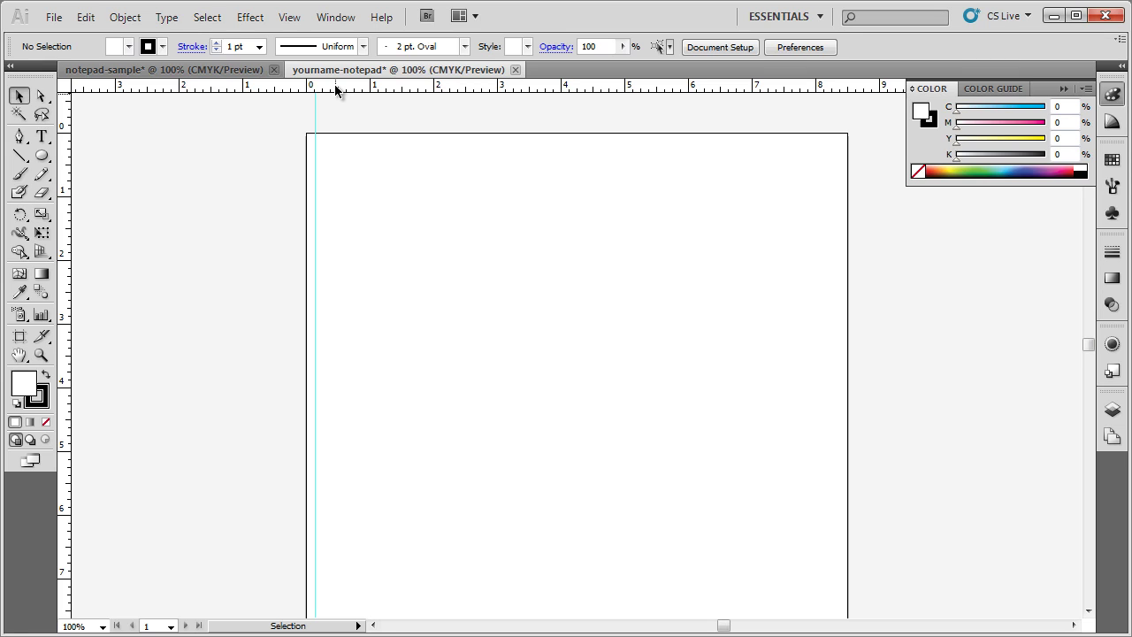
pyautogui.press('/')
pyautogui.press('x')
pyautogui.press('/')
pyautogui.press('x')
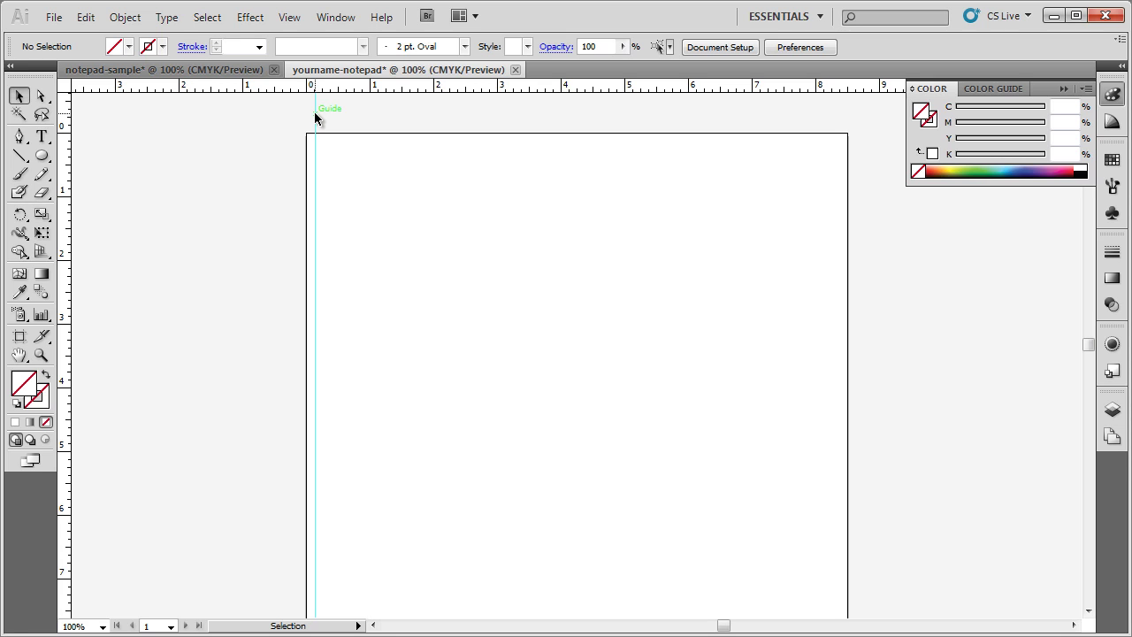
# Step: Unlock the guides by turning off View > Guides > Lock Guides
pyautogui.click(292, 19)
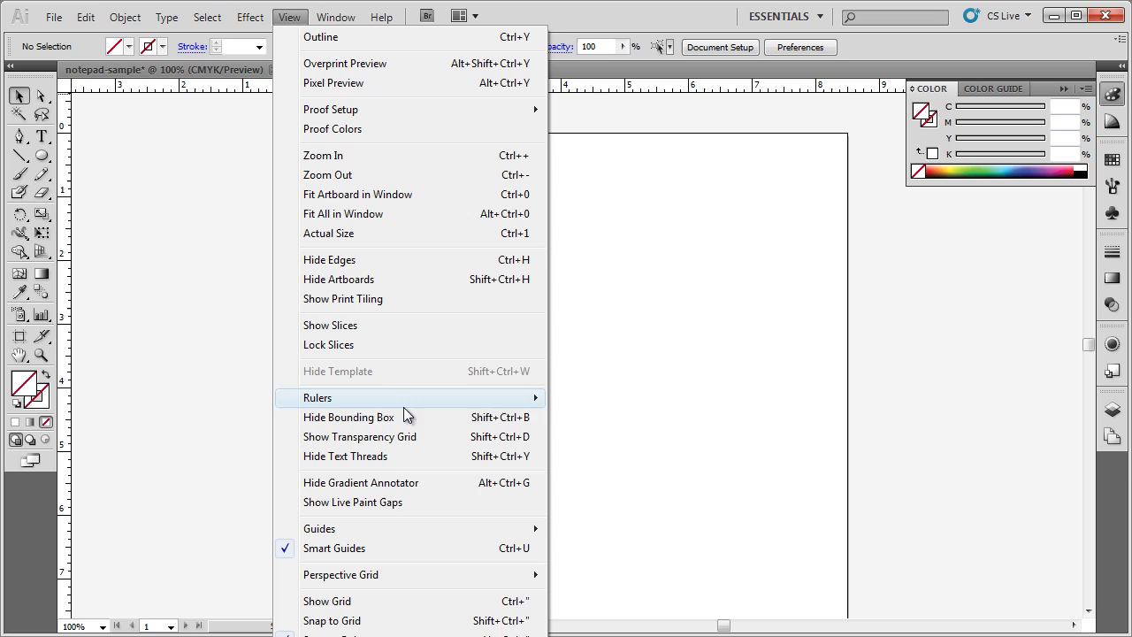
pyautogui.moveTo(416, 528)
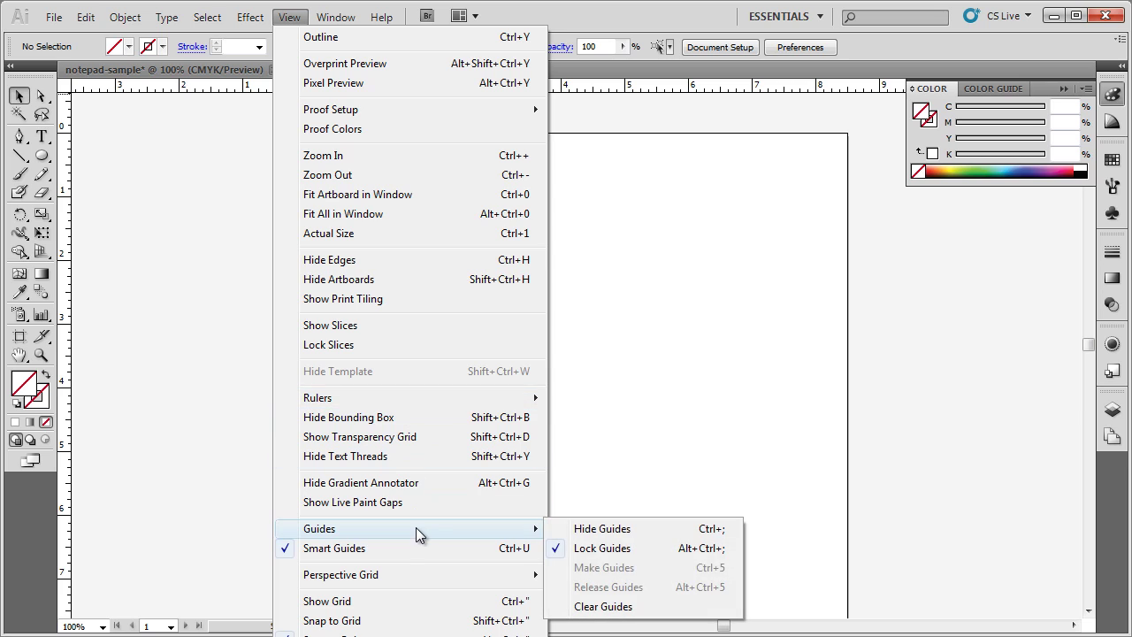
pyautogui.click(637, 554)
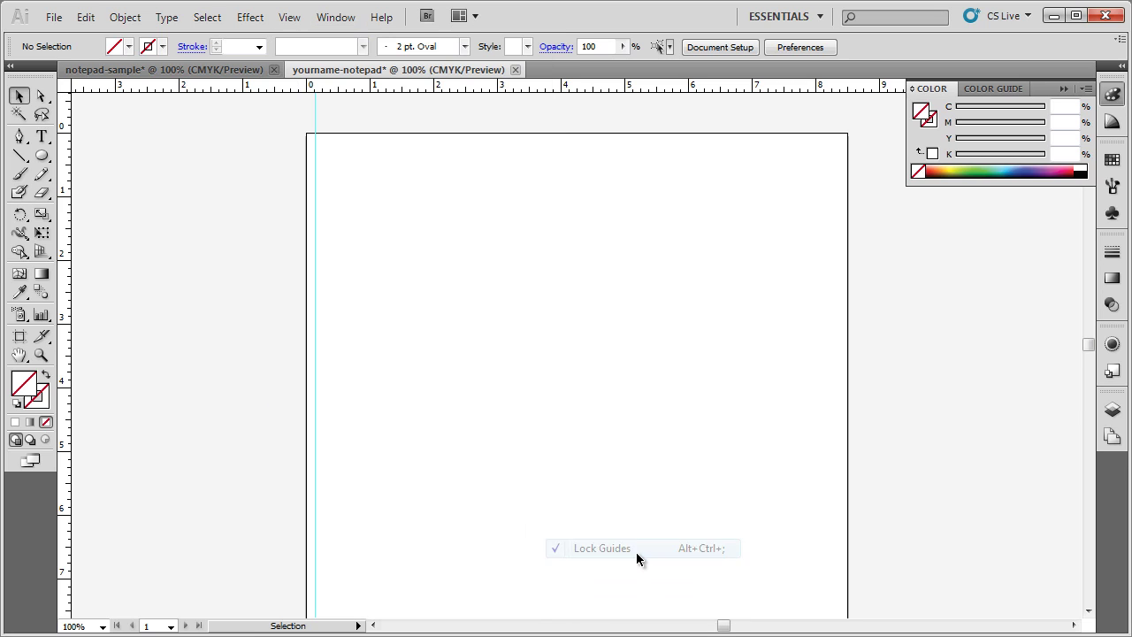
# Step: Position the left vertical guide at X 0.125 in
pyautogui.click(315, 161)
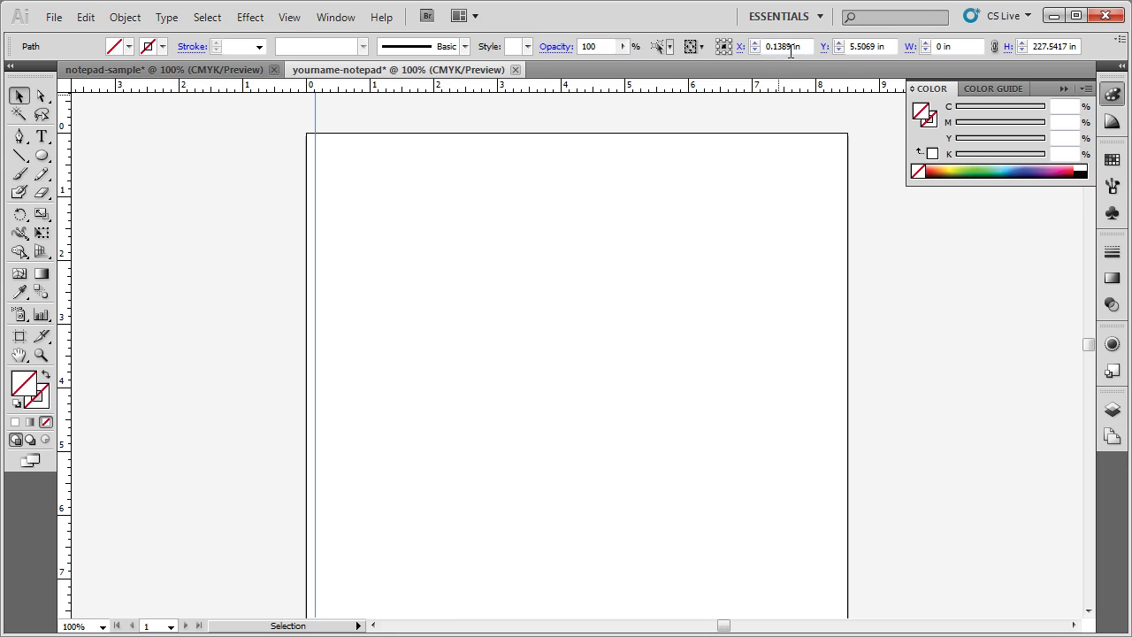
pyautogui.click(806, 48)
pyautogui.write('.125')
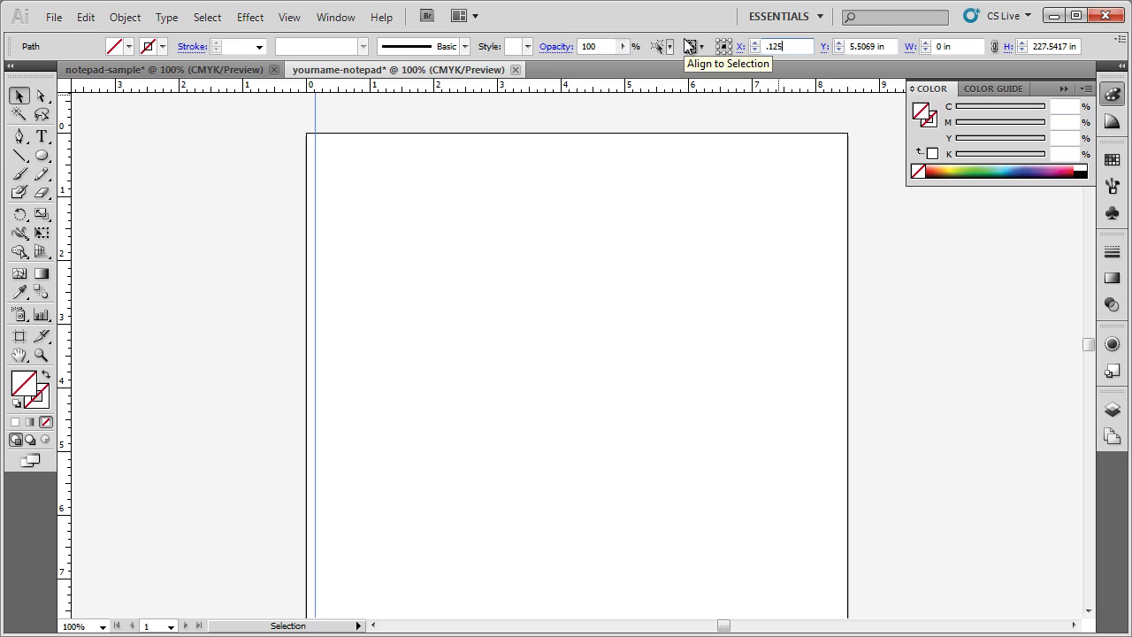
pyautogui.press('Return')
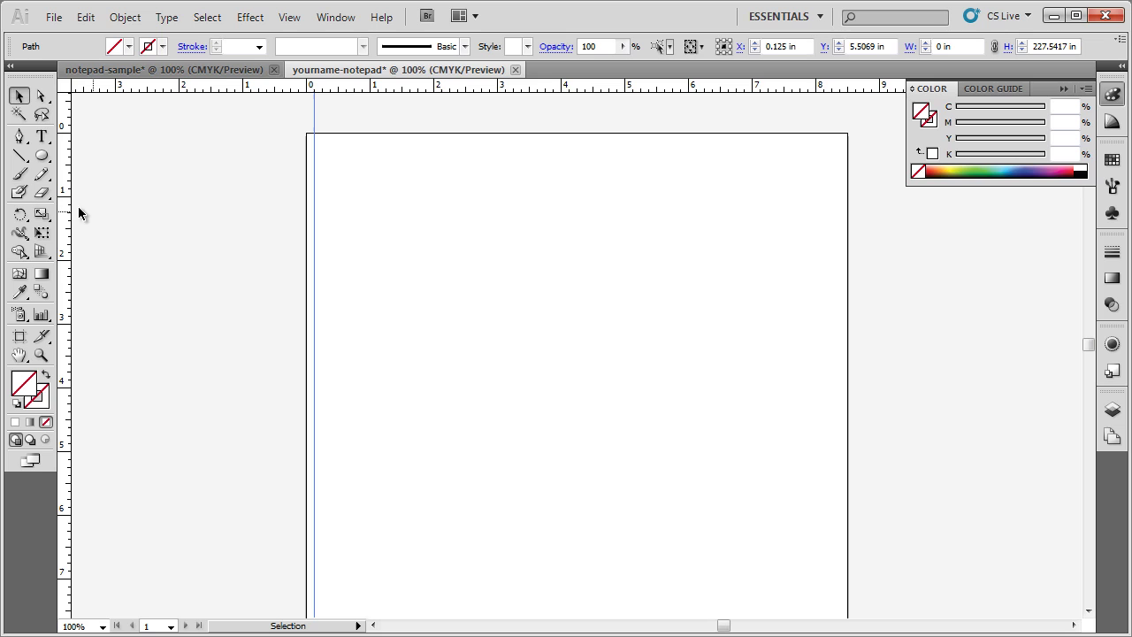
# Step: Add a second vertical guide at X 8.375 in, entered as 8.5 minus 0.125
pyautogui.moveTo(68, 215); pyautogui.dragTo(933, 222)
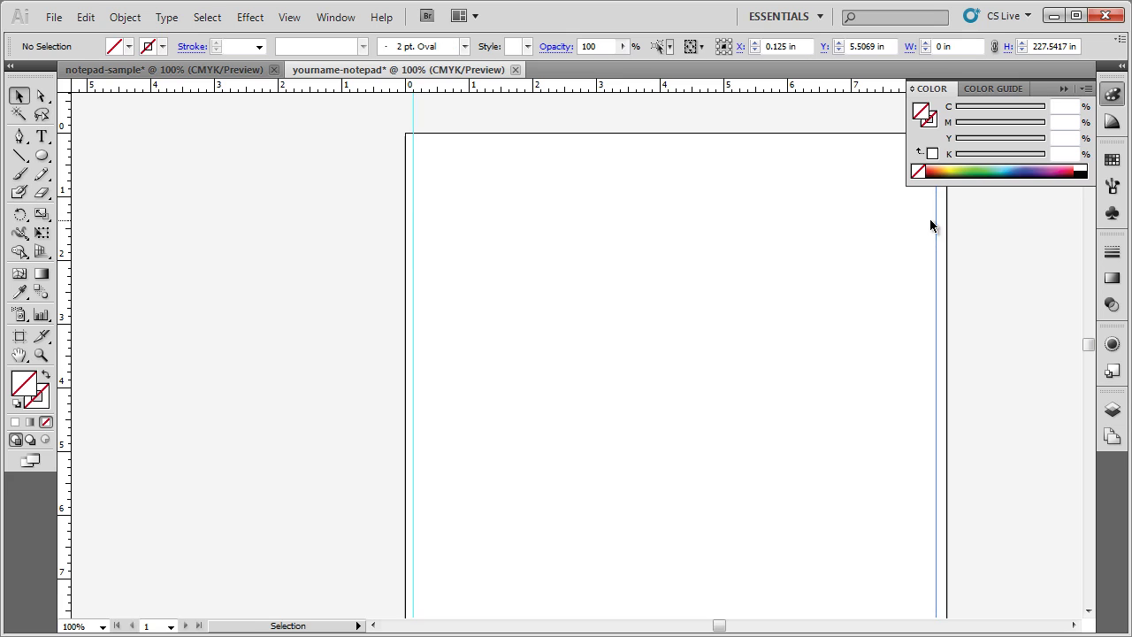
pyautogui.click(1064, 88)
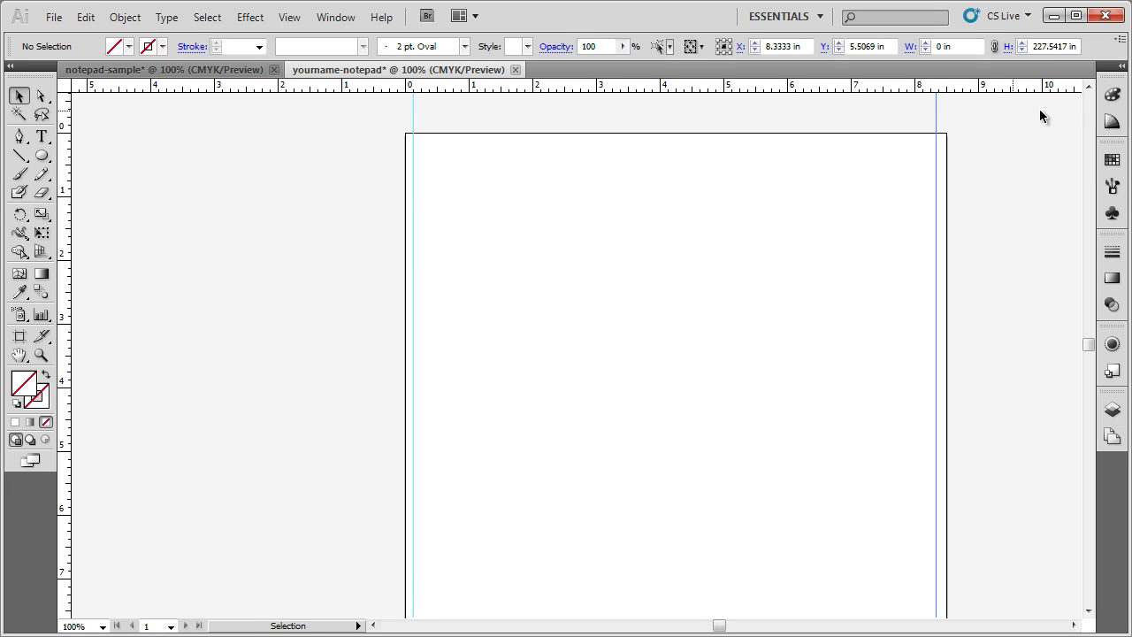
pyautogui.moveTo(936, 130); pyautogui.dragTo(968, 83)
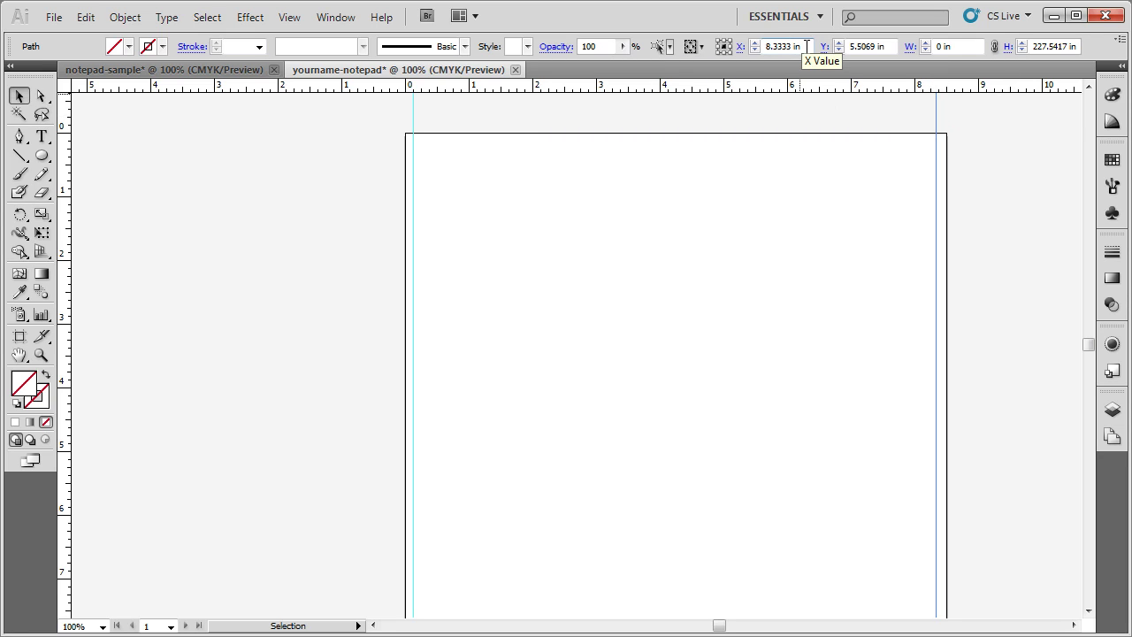
pyautogui.moveTo(806, 47); pyautogui.dragTo(766, 47)
pyautogui.write('8.5-.125')
pyautogui.press('Return')
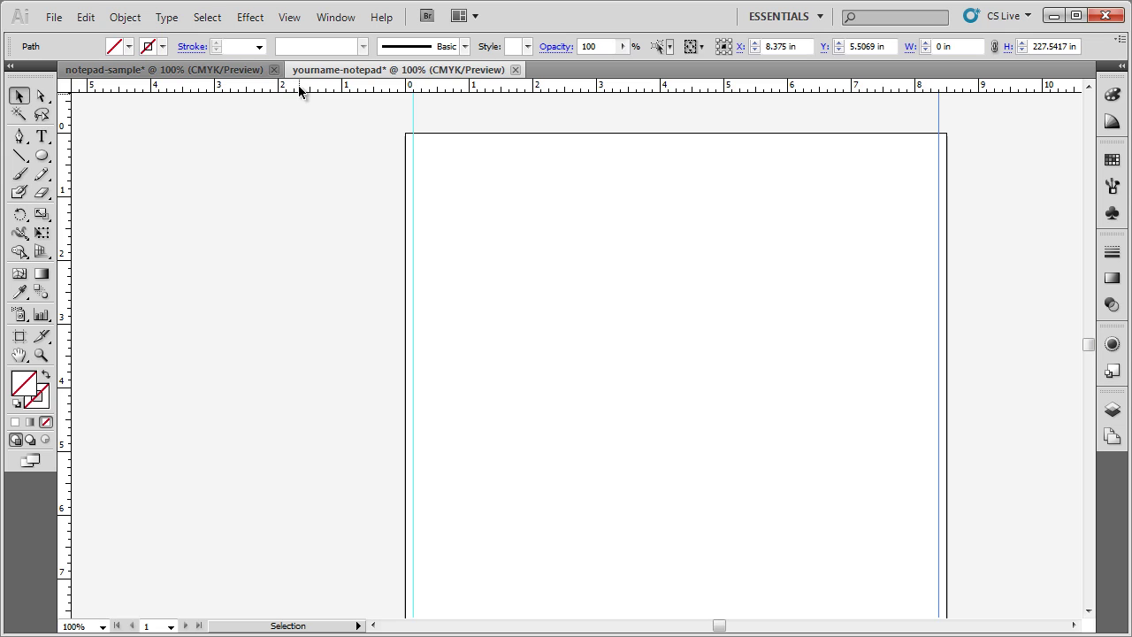
# Step: Pull a horizontal guide onto the page and set it to Y 0.125 in
pyautogui.moveTo(298, 84); pyautogui.dragTo(290, 141)
pyautogui.click(73, 142)
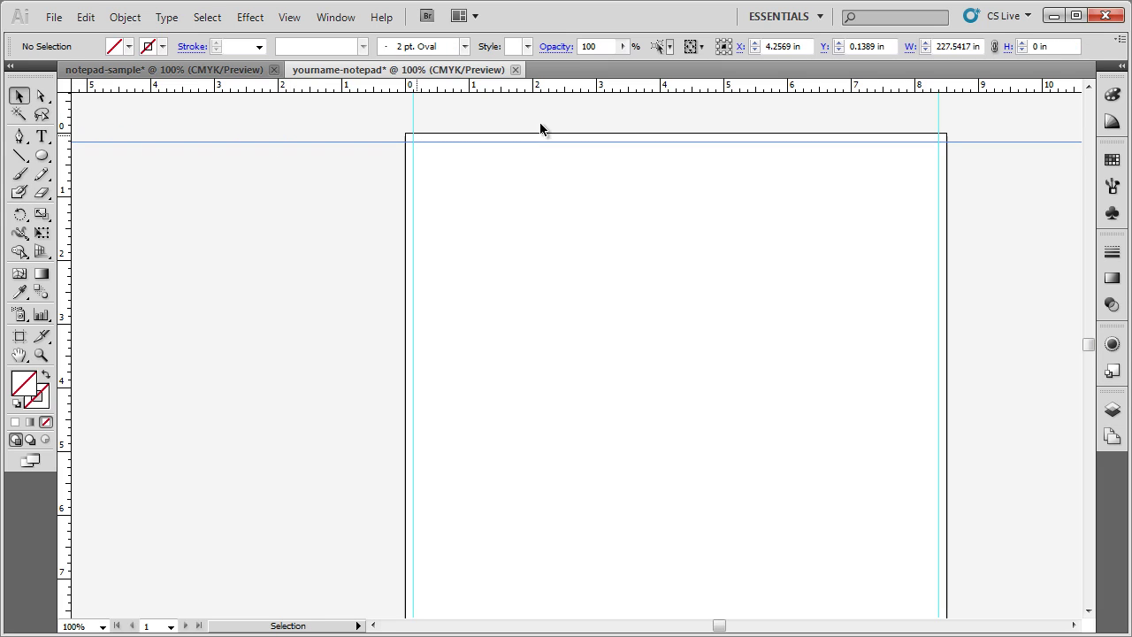
pyautogui.tripleClick(879, 49)
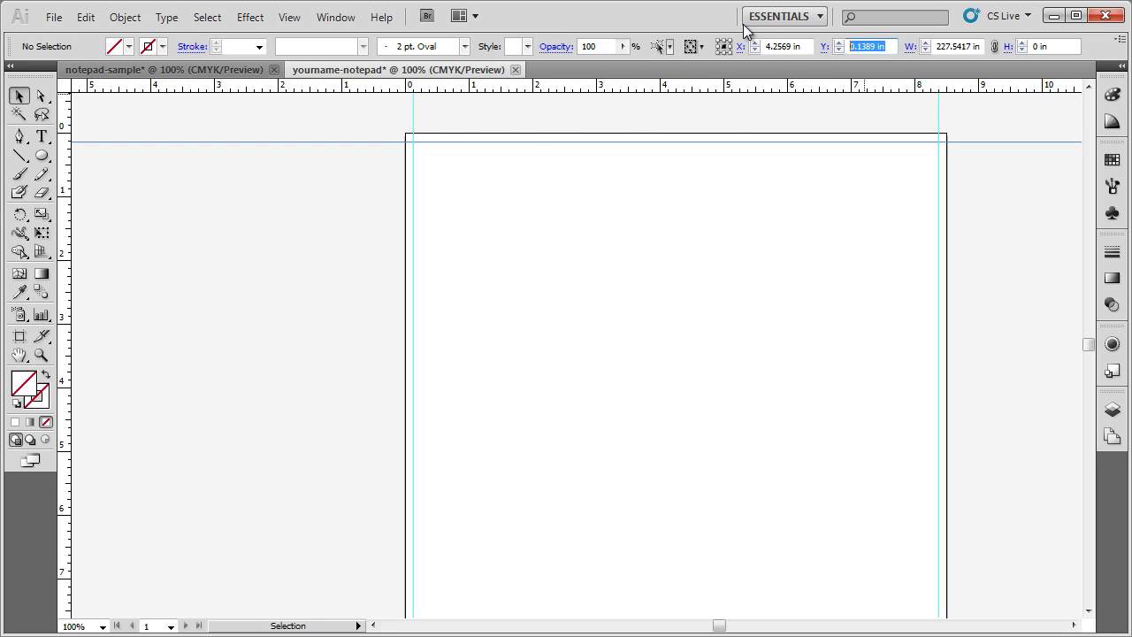
pyautogui.write('.125')
pyautogui.press('Return')
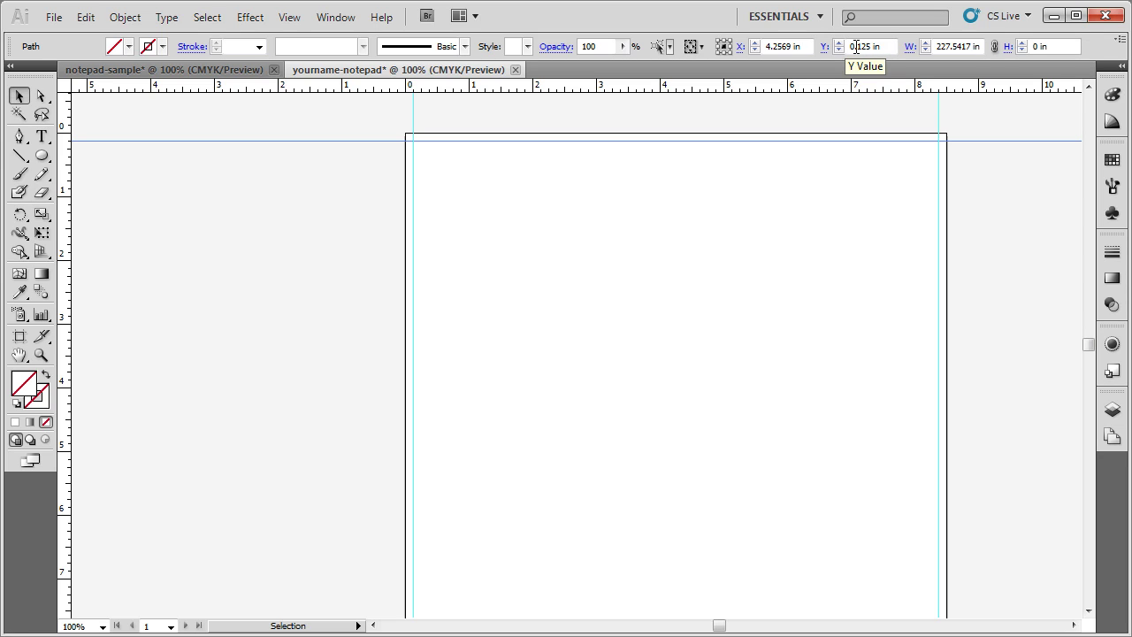
# Step: Try Y 100 px, undo it, and drag another horizontal guide toward the bottom margin
pyautogui.click(886, 47)
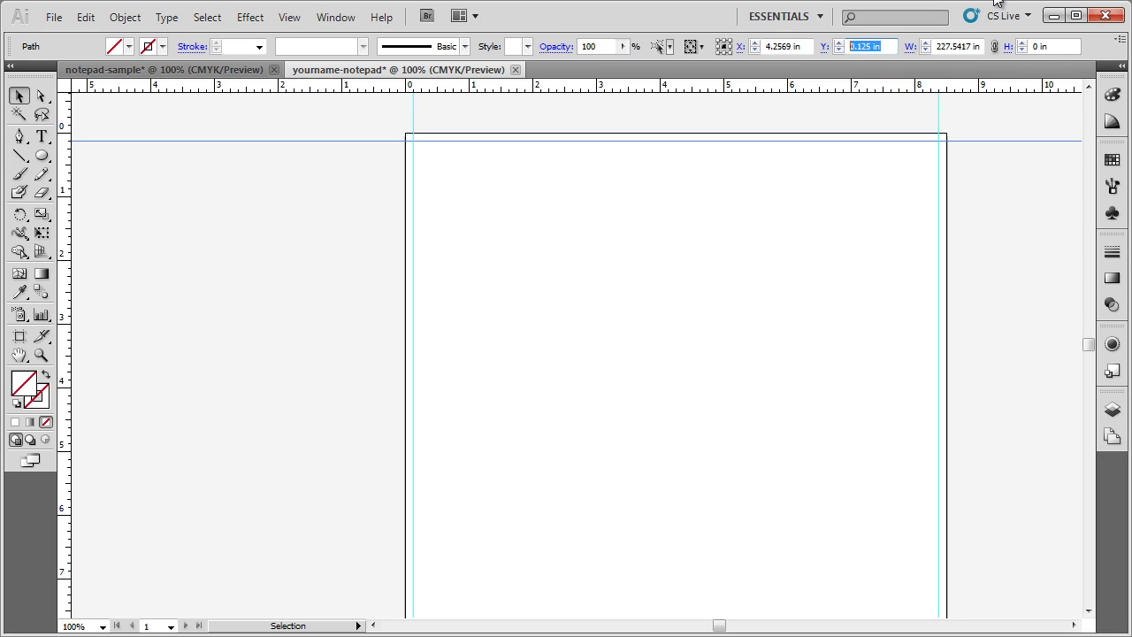
pyautogui.write('100px')
pyautogui.press('Return')
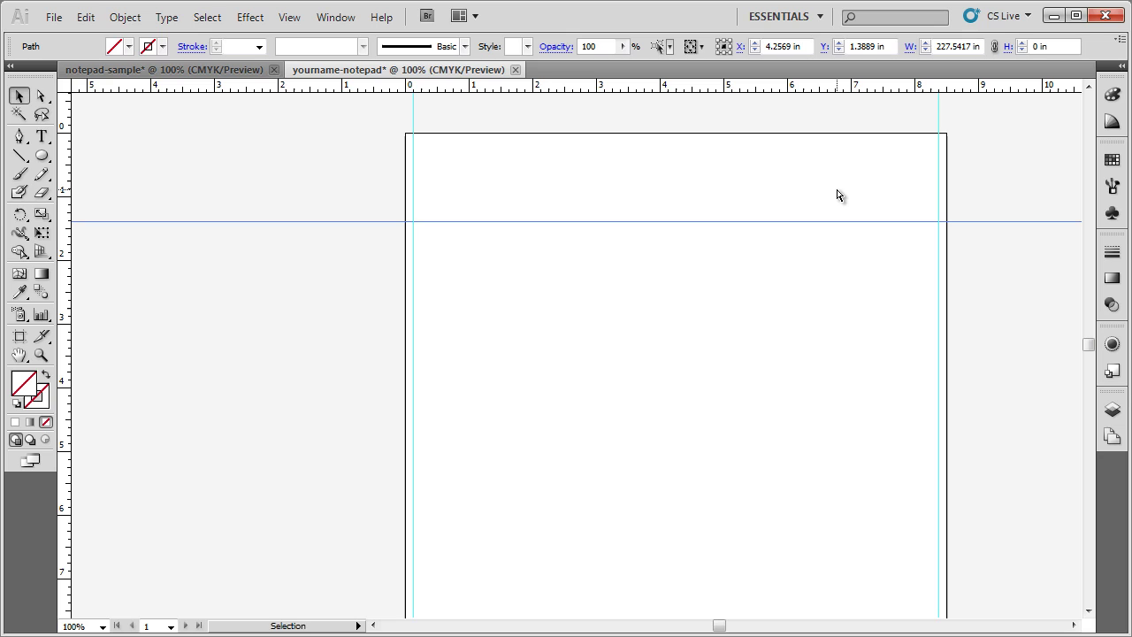
pyautogui.press('ctrl')
pyautogui.hotkey('ctrl', 'z')
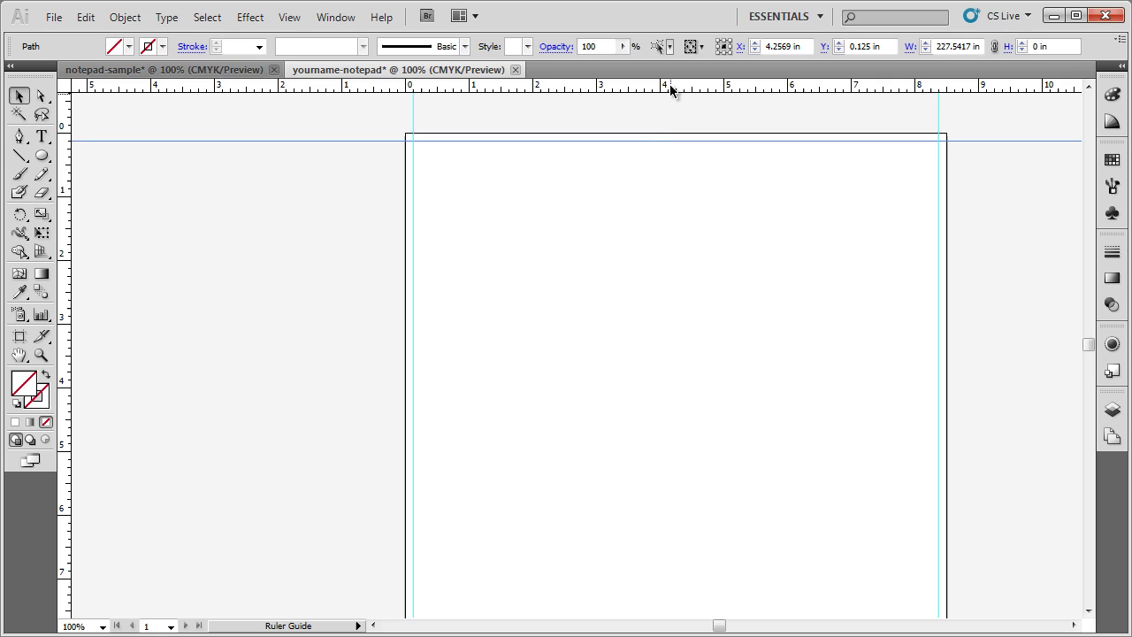
pyautogui.moveTo(670, 89); pyautogui.dragTo(627, 557)
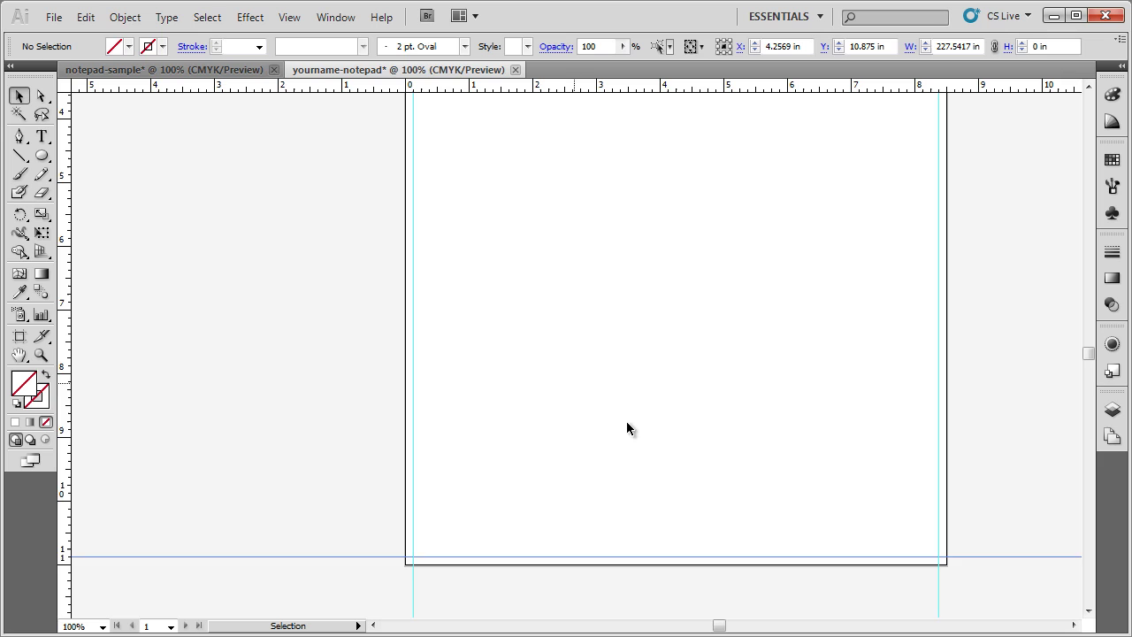
pyautogui.scroll(5, 647, 457)
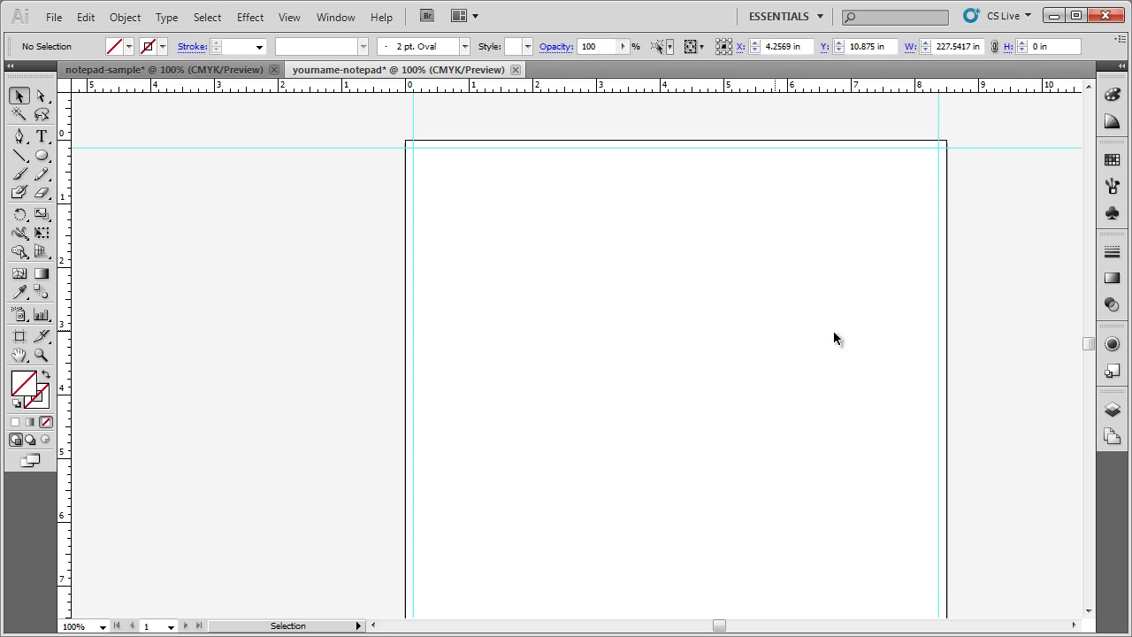
pyautogui.scroll(-5, 863, 336)
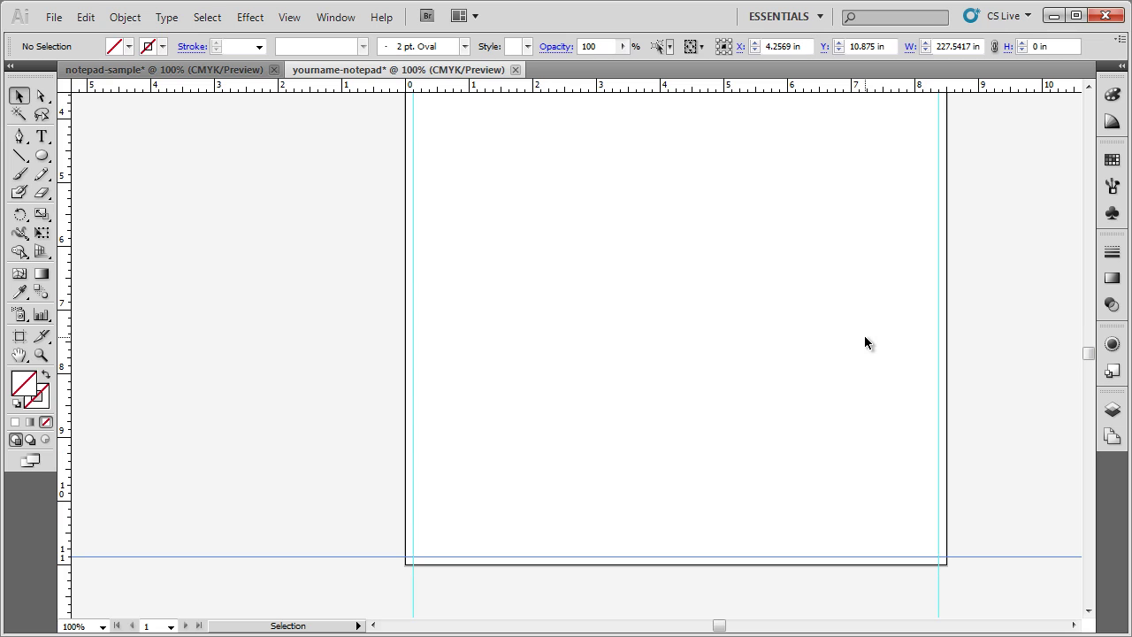
pyautogui.scroll(5, 807, 389)
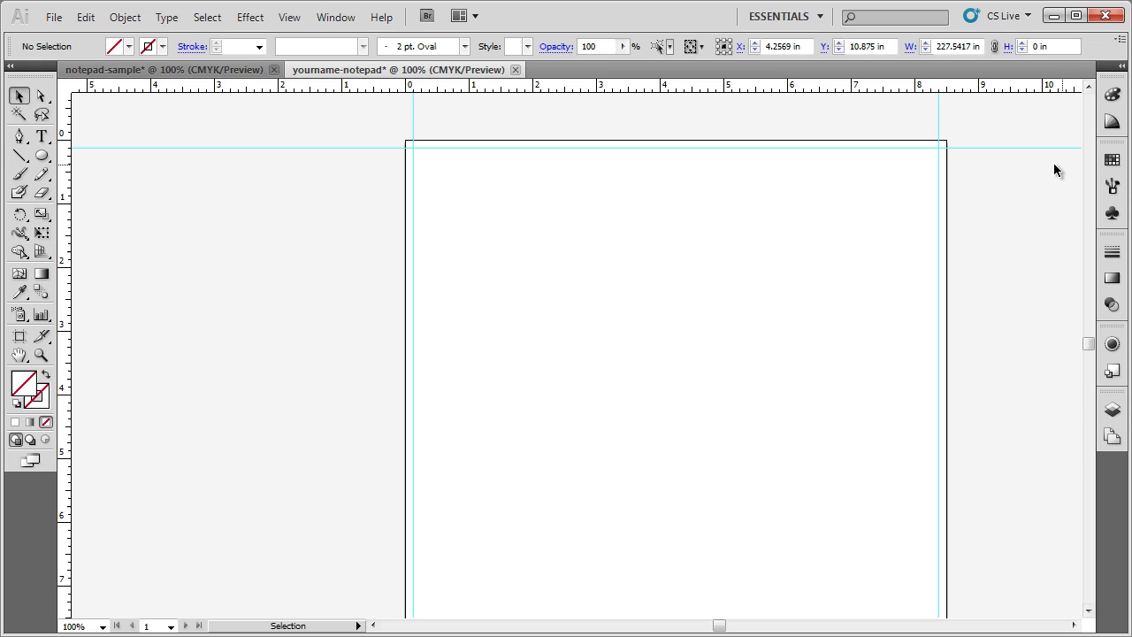
pyautogui.scroll(-1, 685, 198)
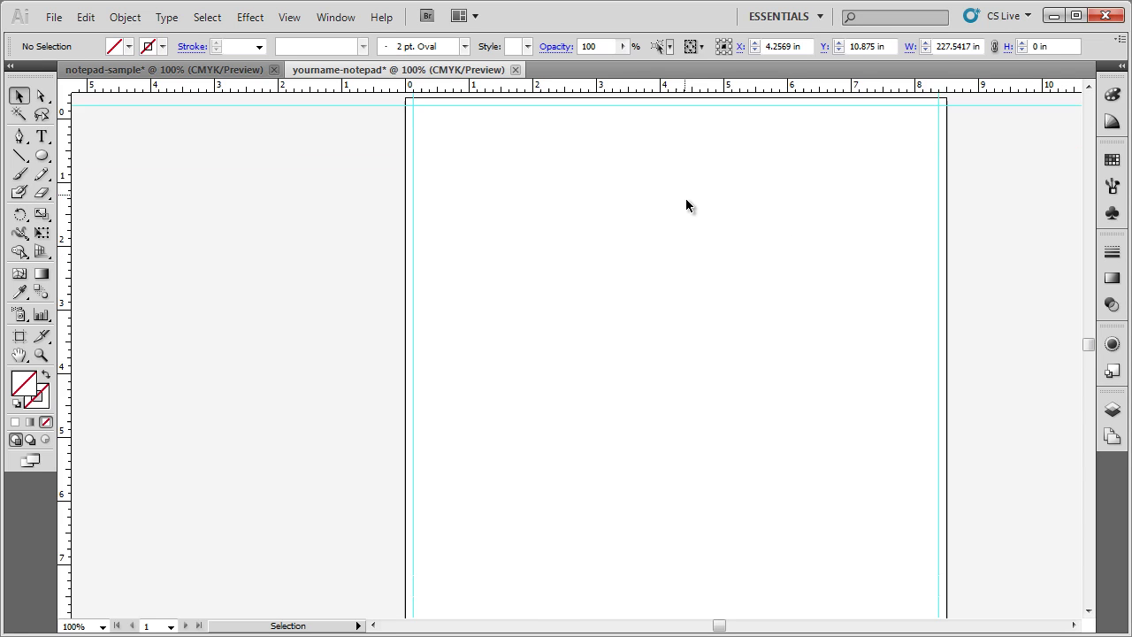
pyautogui.scroll(1, 690, 262)
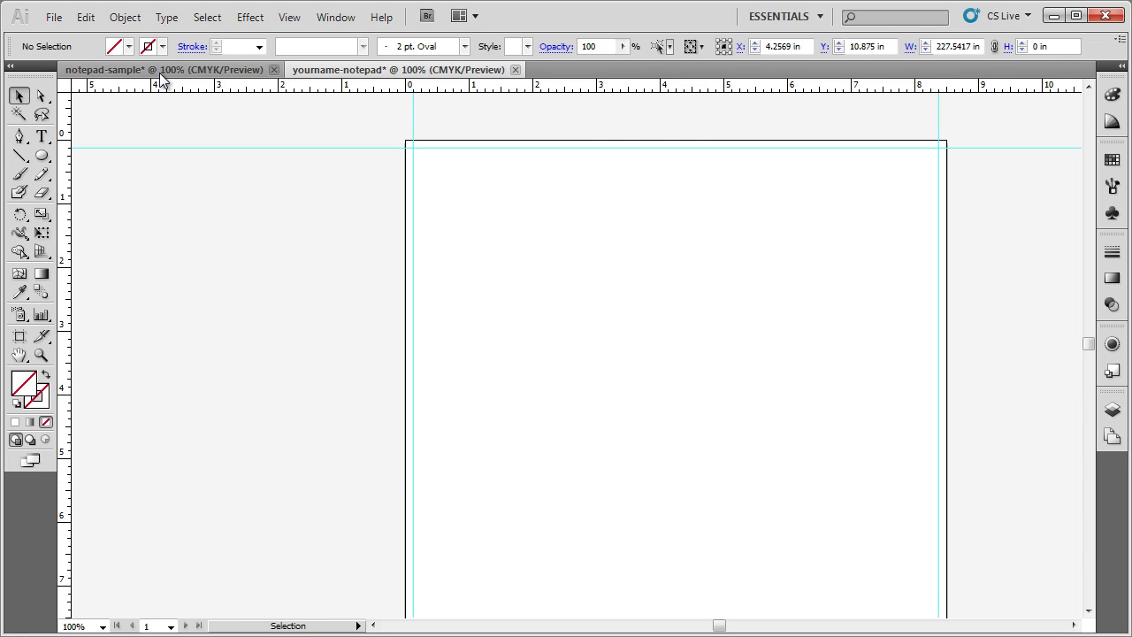
pyautogui.click(157, 71)
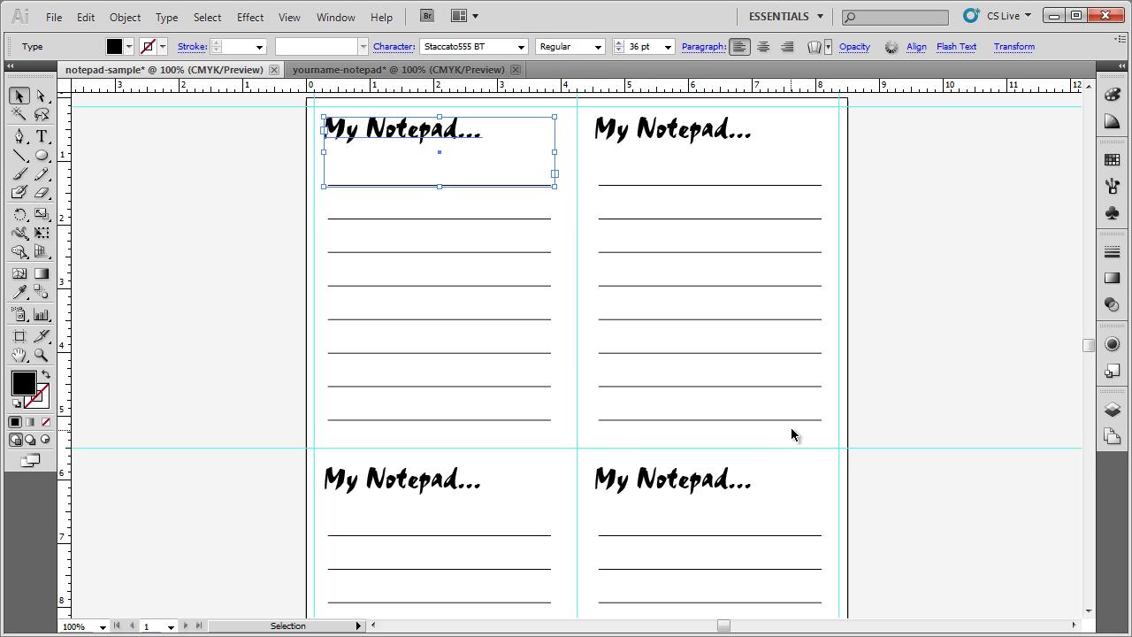
pyautogui.click(380, 72)
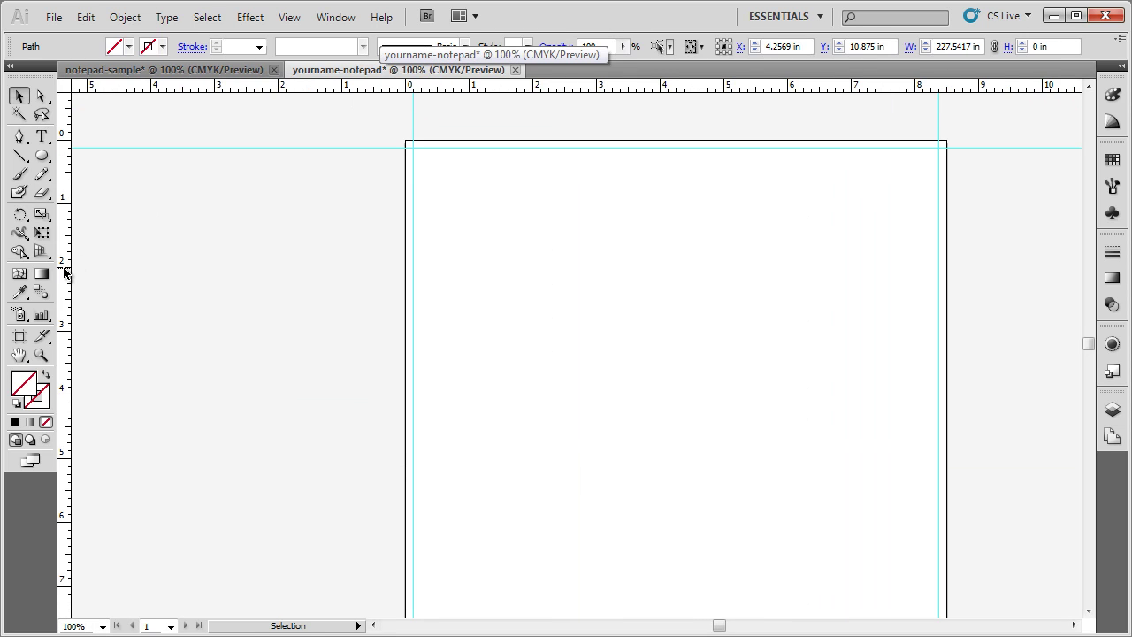
# Step: Add centre guides: a vertical one near X 4.25 in and a horizontal one at Y 11/2 (5.5 in)
pyautogui.moveTo(64, 268); pyautogui.dragTo(676, 227)
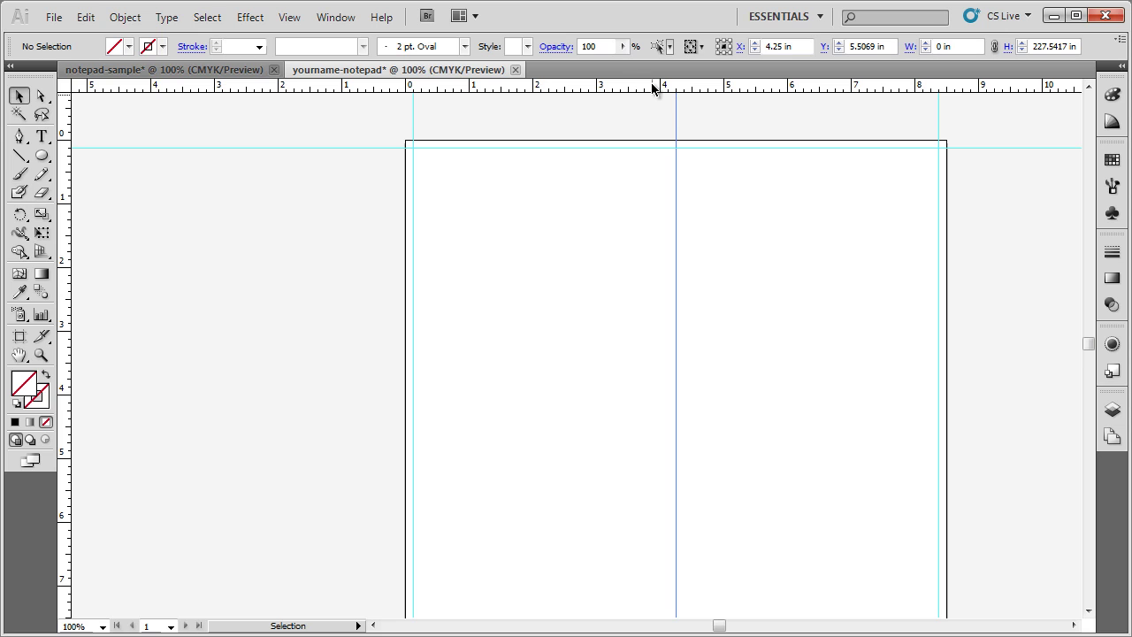
pyautogui.moveTo(652, 86); pyautogui.dragTo(612, 355)
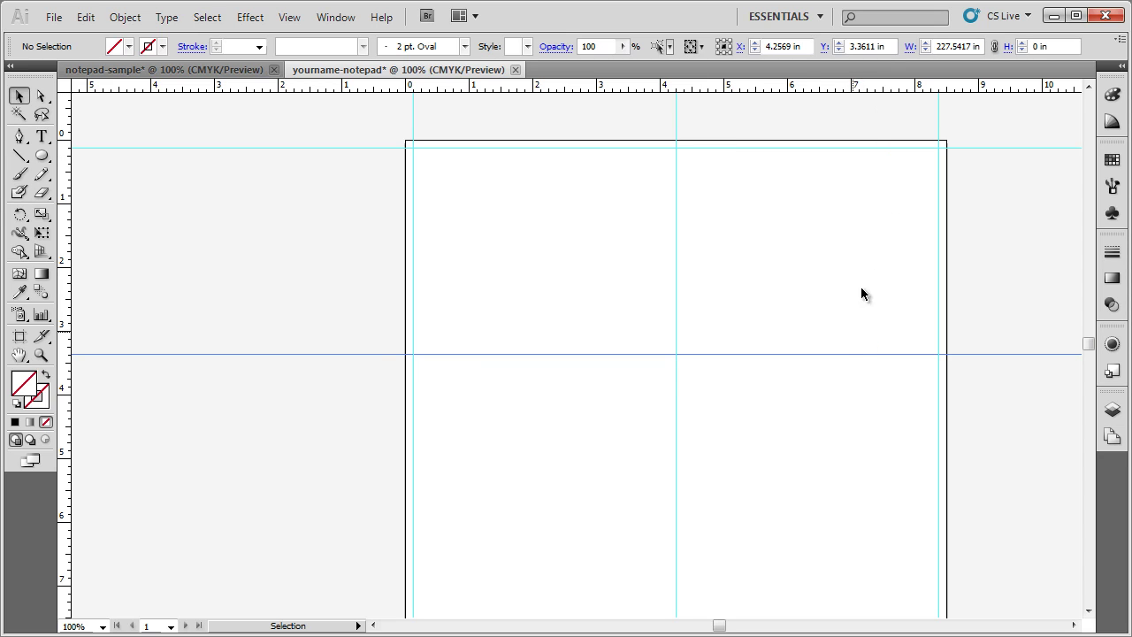
pyautogui.tripleClick(888, 46)
pyautogui.write('11')
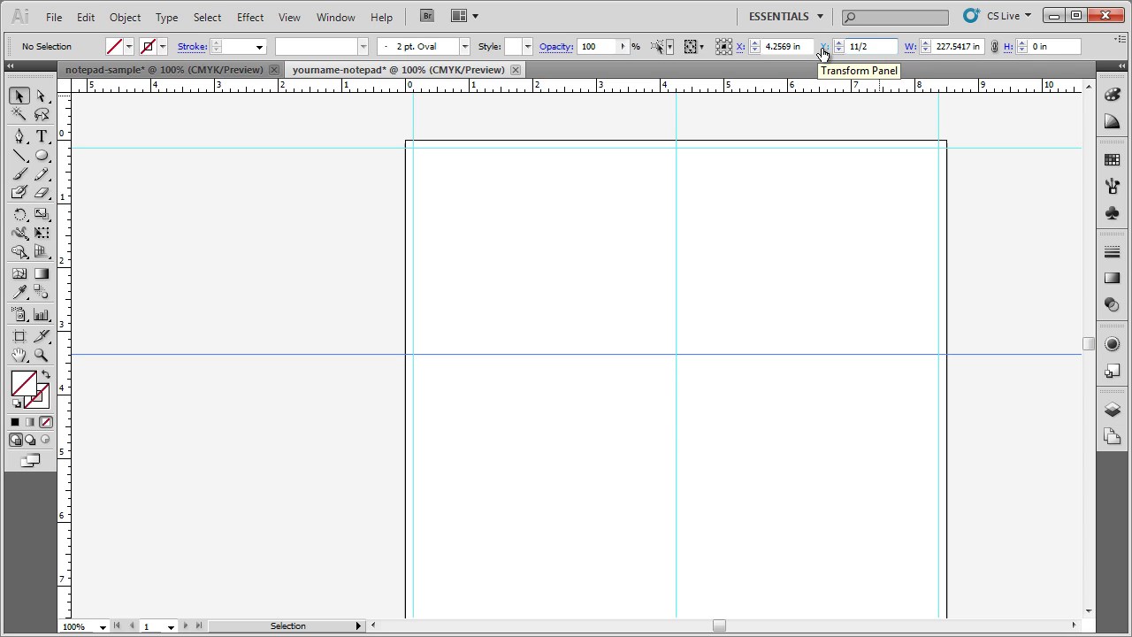
pyautogui.write('/2')
pyautogui.press('Return')
pyautogui.scroll(-6, 591, 215)
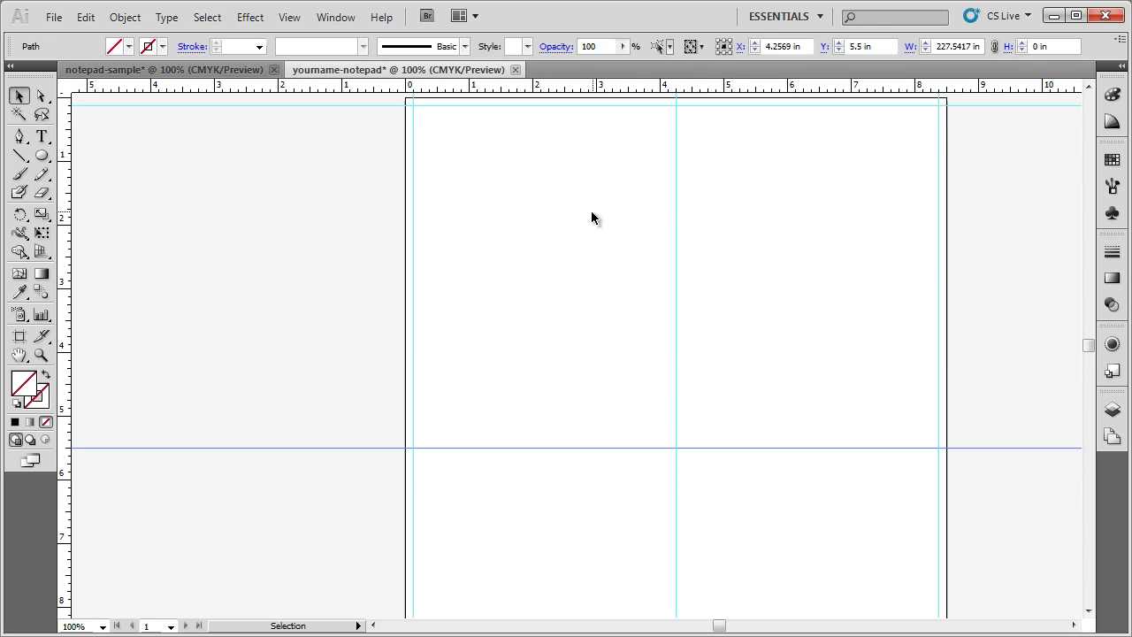
pyautogui.scroll(6, 633, 367)
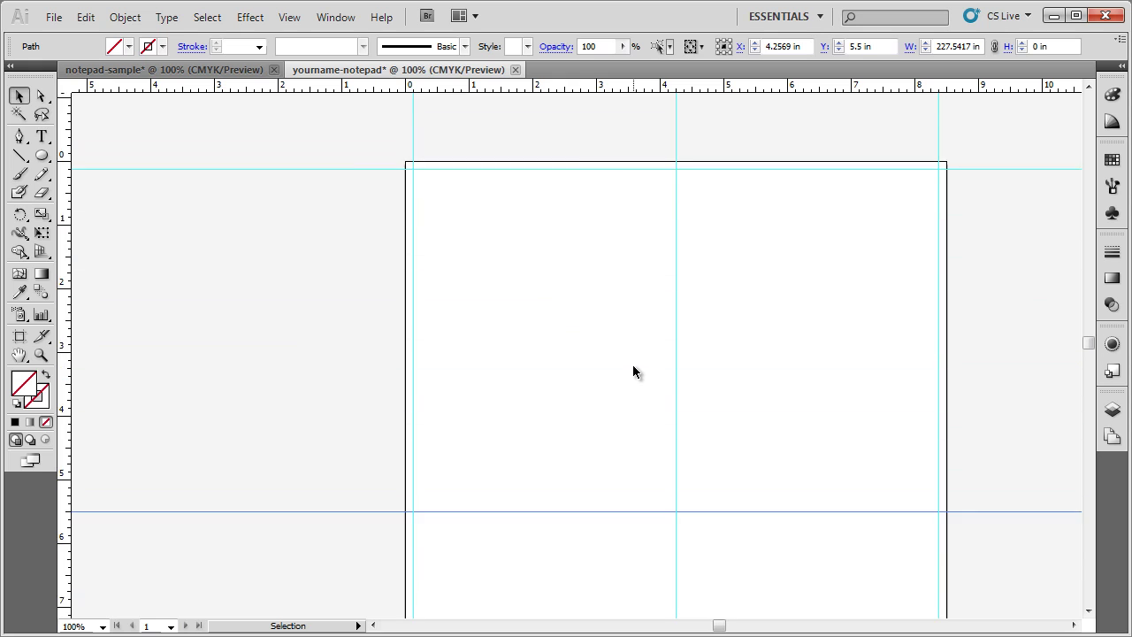
pyautogui.scroll(-6, 632, 364)
pyautogui.scroll(6, 631, 364)
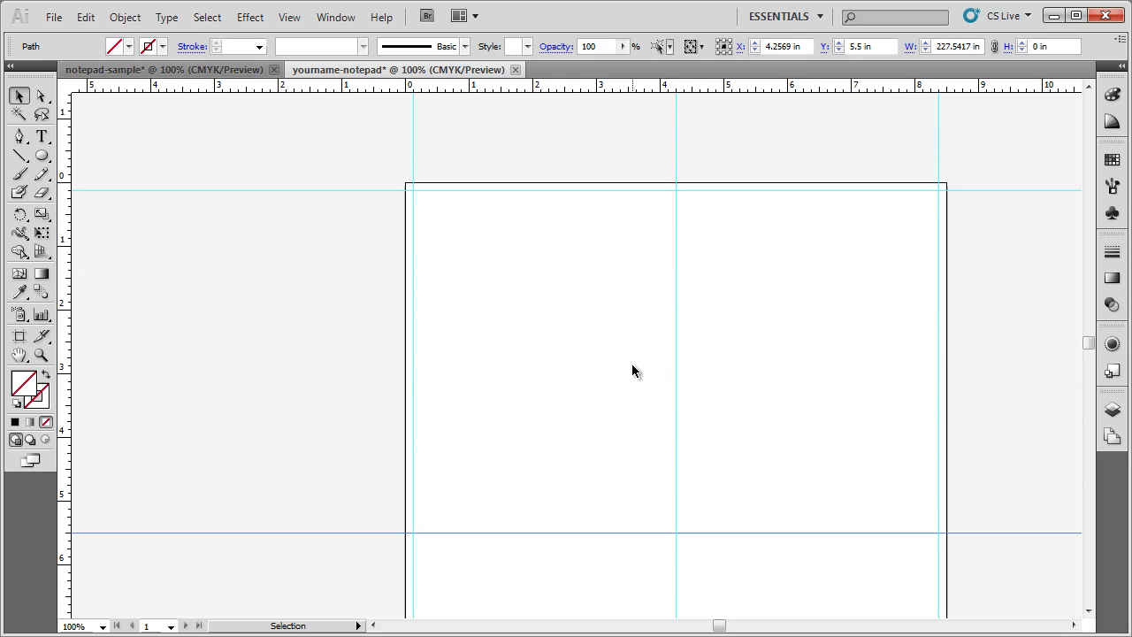
pyautogui.scroll(-1, 632, 363)
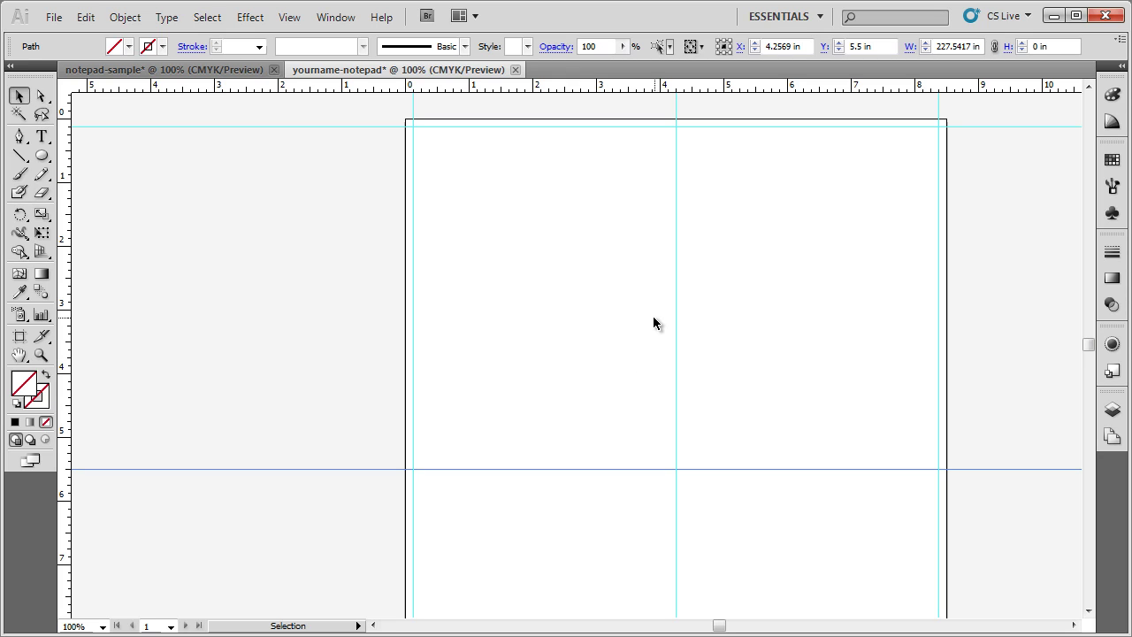
# Step: Type 'My Notepad...' in a text box in the top-left quarter and select it
pyautogui.click(41, 137)
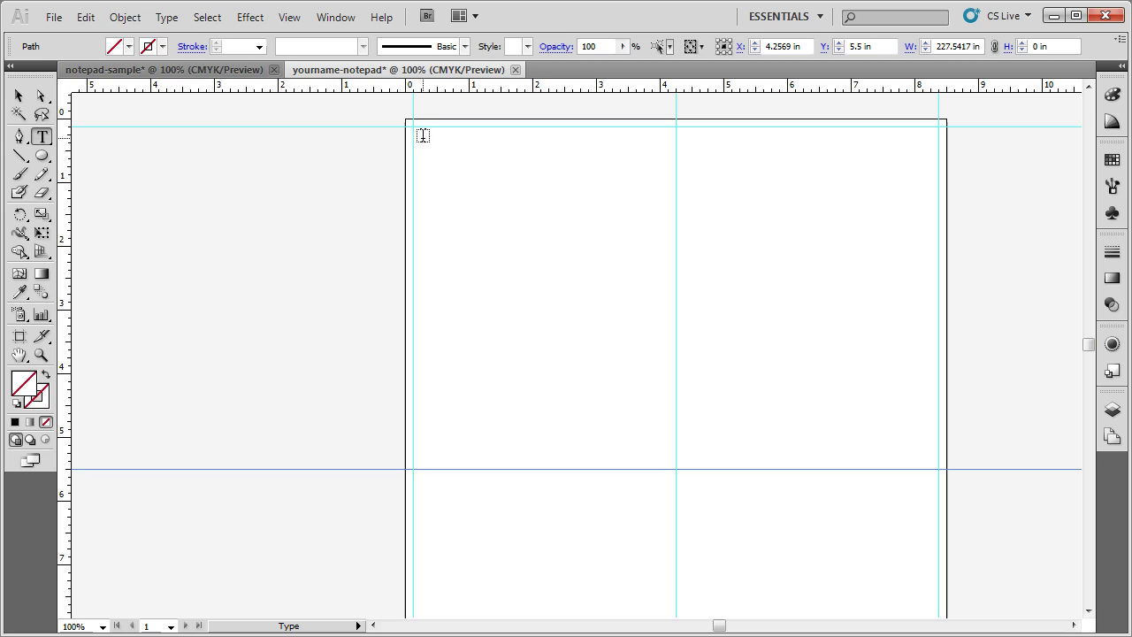
pyautogui.moveTo(423, 139); pyautogui.dragTo(663, 196)
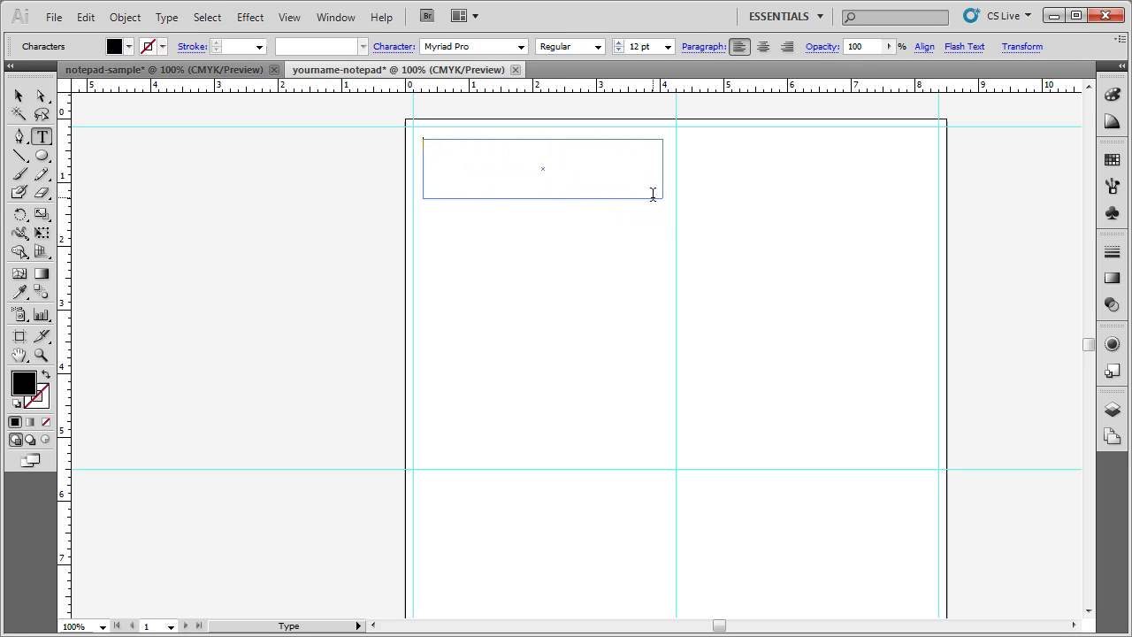
pyautogui.write('My Notepad...')
pyautogui.hotkey('shift', 'Left')
pyautogui.hotkey('shift', 'Left')
pyautogui.hotkey('shift', 'Left')
pyautogui.hotkey('shift', 'Left')
pyautogui.hotkey('shift', 'Left')
pyautogui.hotkey('shift', 'Left')
pyautogui.hotkey('shift', 'Left')
pyautogui.hotkey('shift', 'Left')
pyautogui.hotkey('shift', 'Left')
pyautogui.hotkey('shift', 'Left')
pyautogui.hotkey('shift', 'Left')
pyautogui.hotkey('shift', 'Left')
pyautogui.hotkey('shift', 'Left')
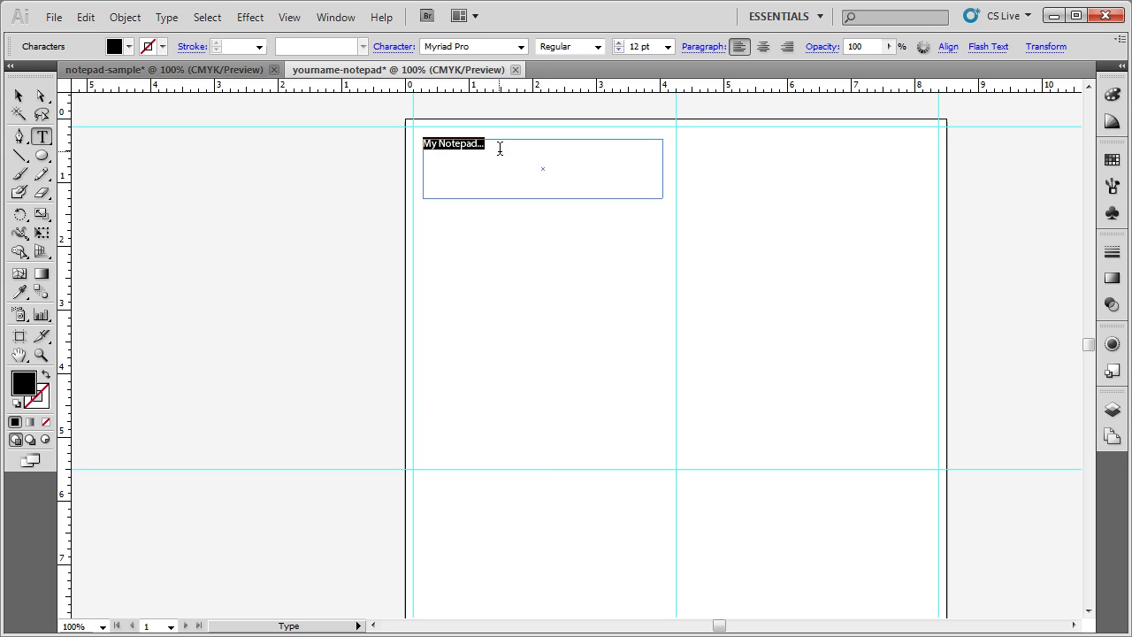
# Step: Set the heading to 36 pt, trying Salsa Mangos BTN Lt before settling on Sandscript BTN
pyautogui.click(521, 47)
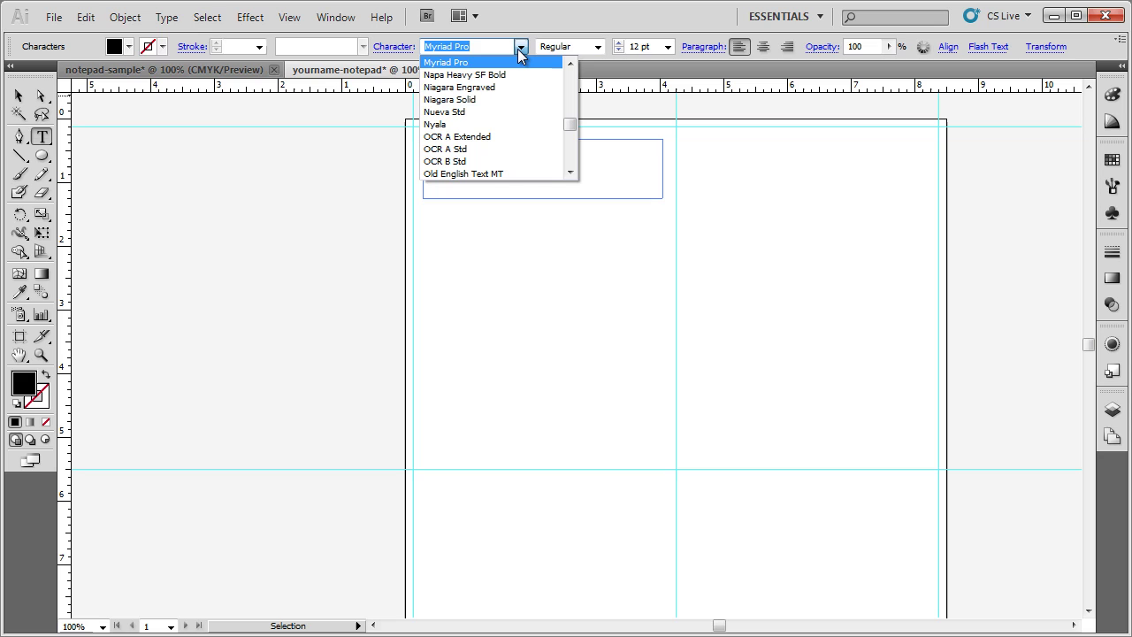
pyautogui.write('Salsa Mangos BTN Lt')
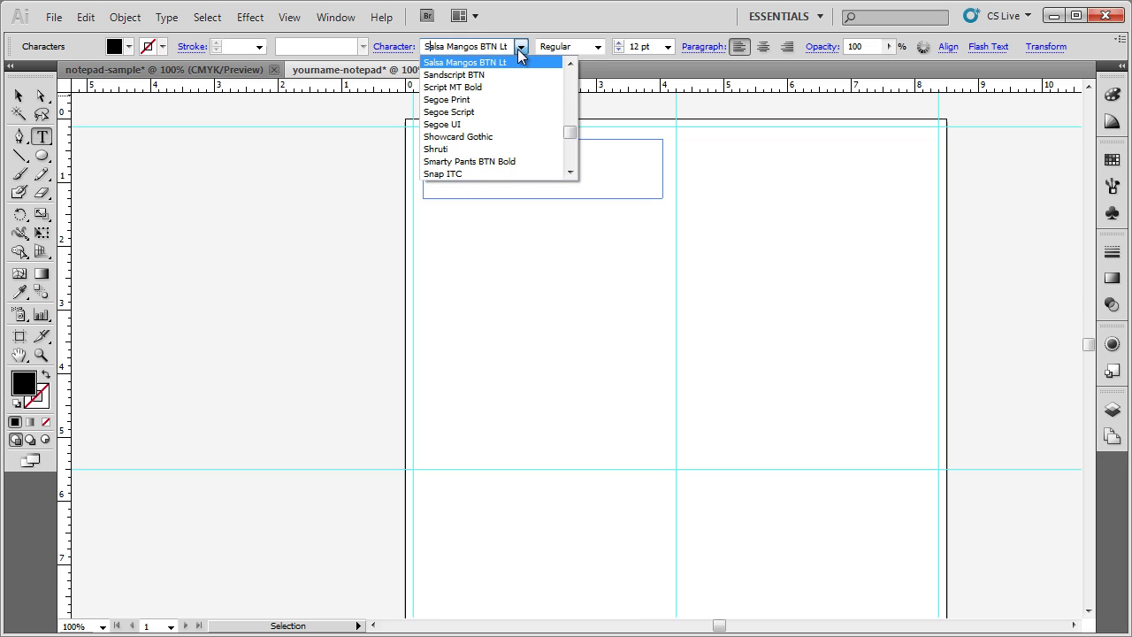
pyautogui.click(498, 63)
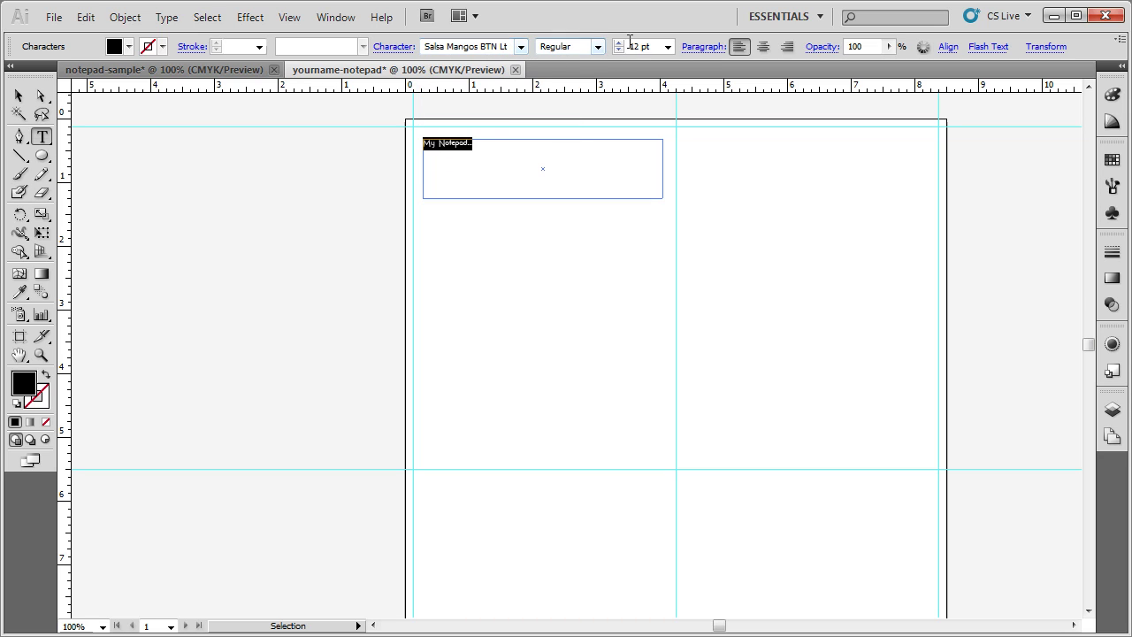
pyautogui.click(668, 47)
pyautogui.click(657, 224)
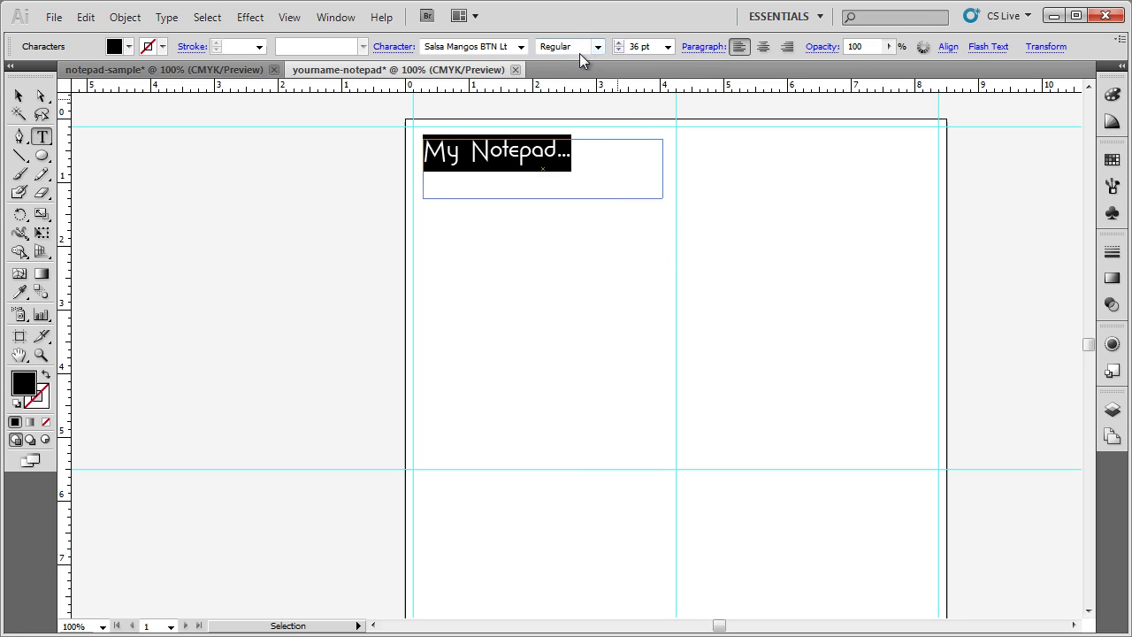
pyautogui.click(521, 46)
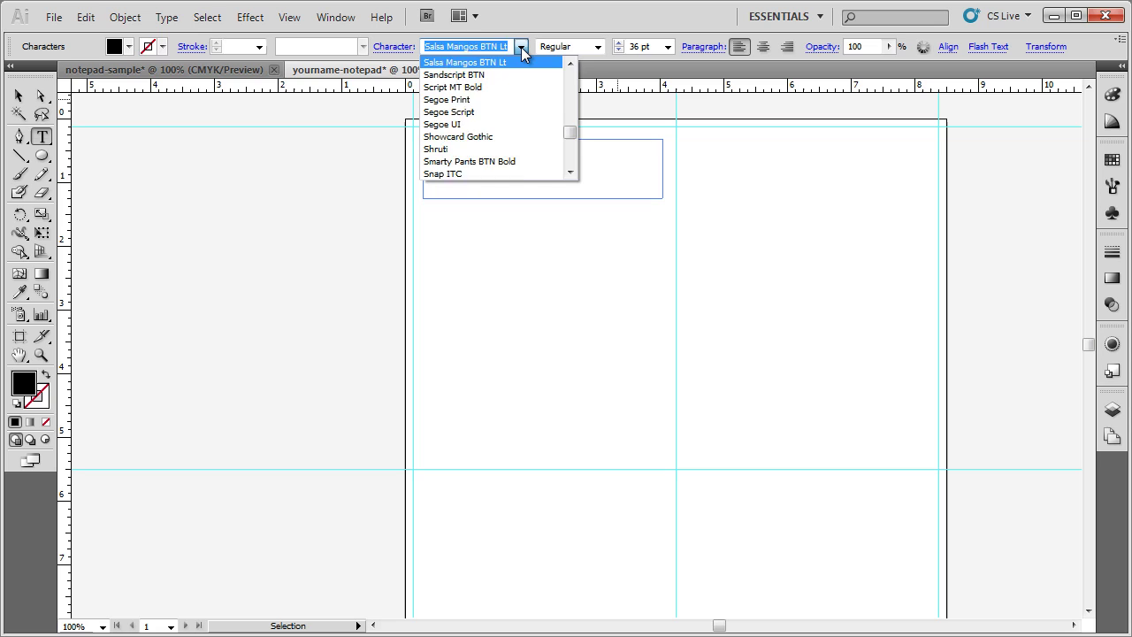
pyautogui.press('Down')
pyautogui.press('Return')
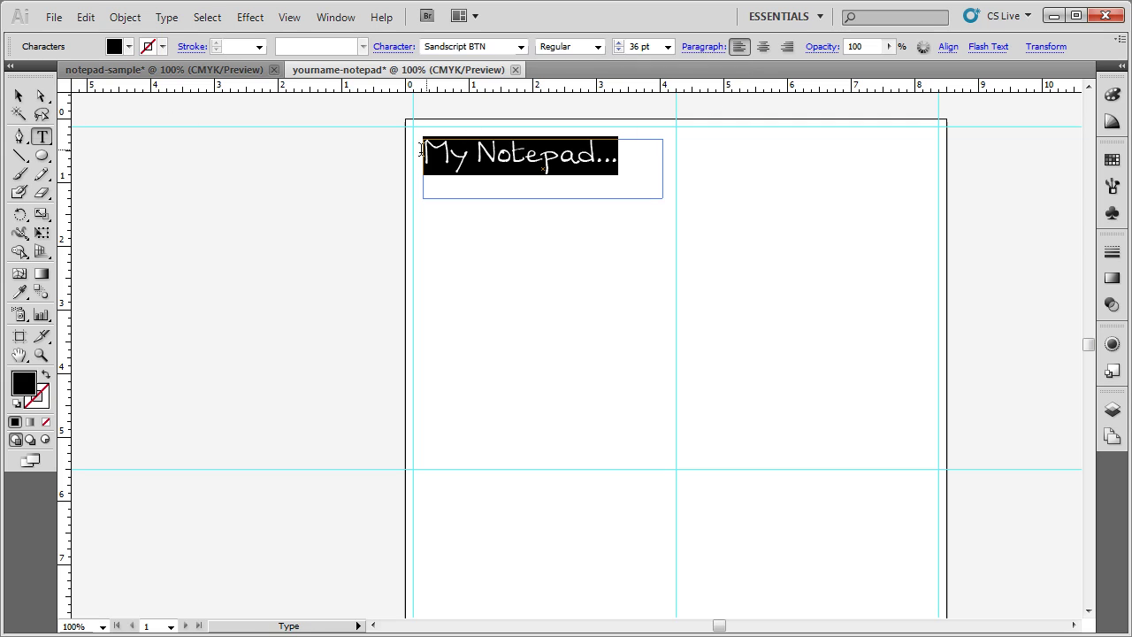
# Step: Draw a horizontal line under the heading and give it the default black 1 pt stroke
pyautogui.click(20, 156)
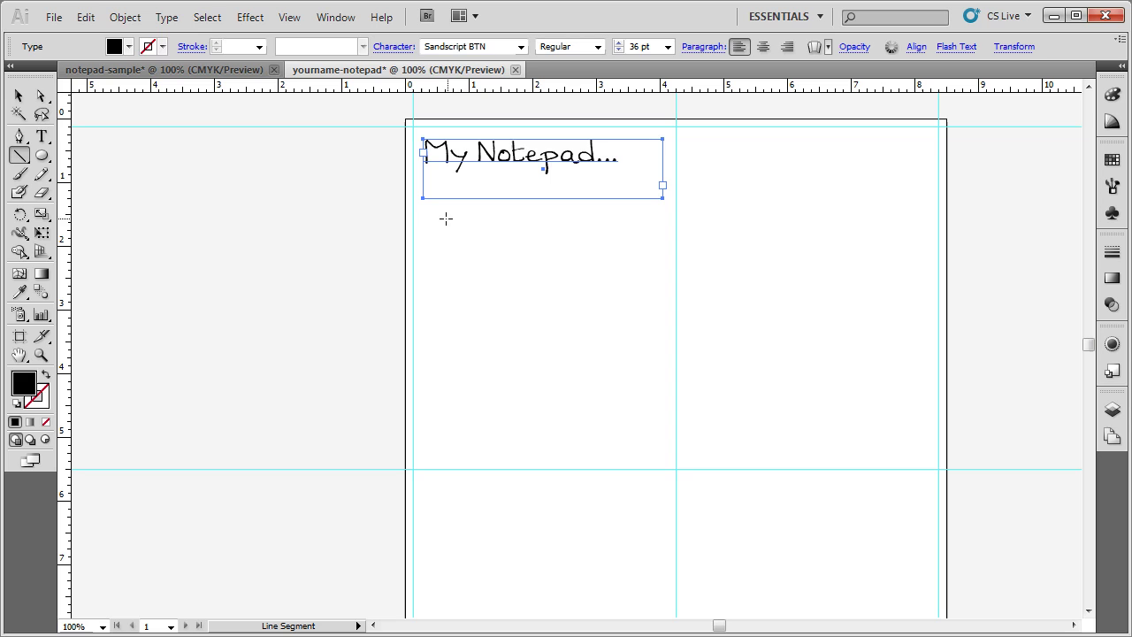
pyautogui.moveTo(427, 214); pyautogui.dragTo(663, 213)
pyautogui.click(20, 98)
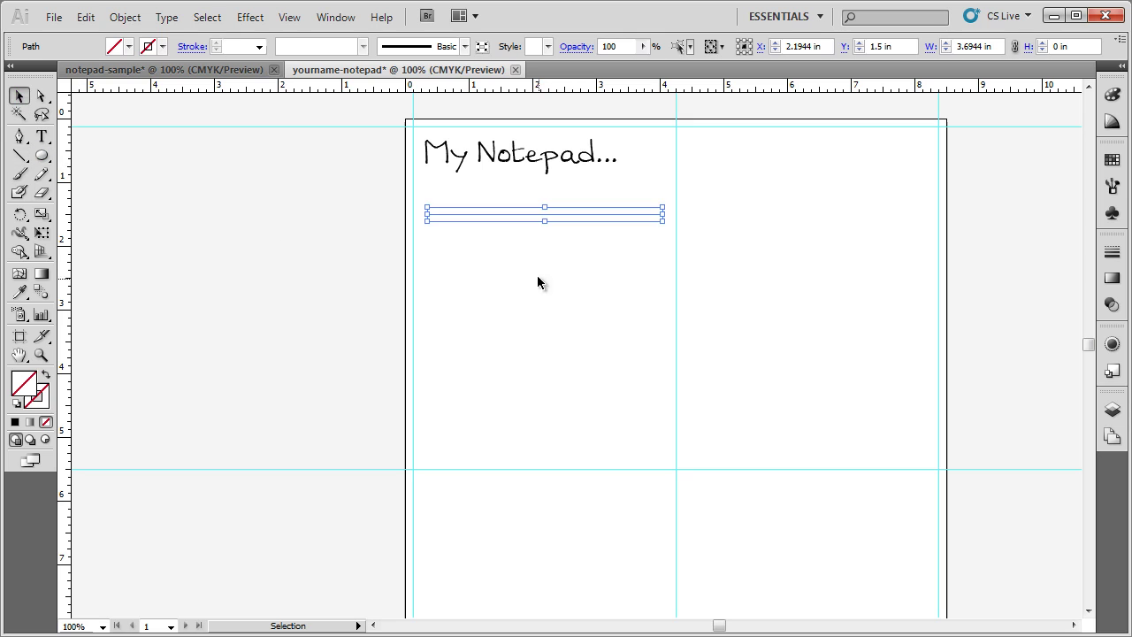
pyautogui.click(395, 255)
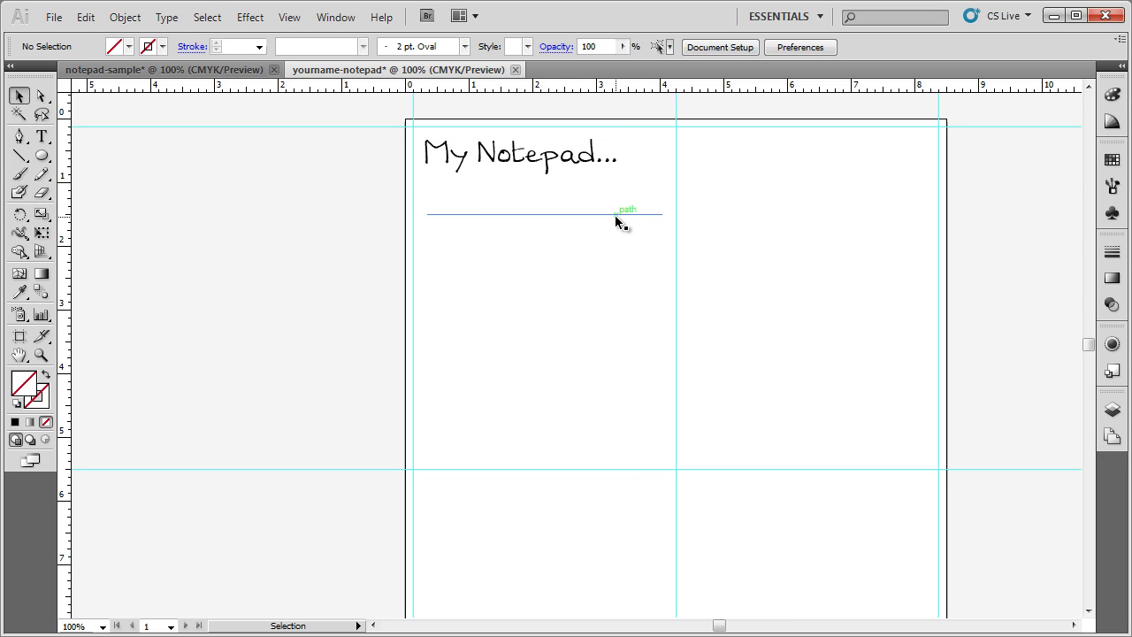
pyautogui.click(615, 215)
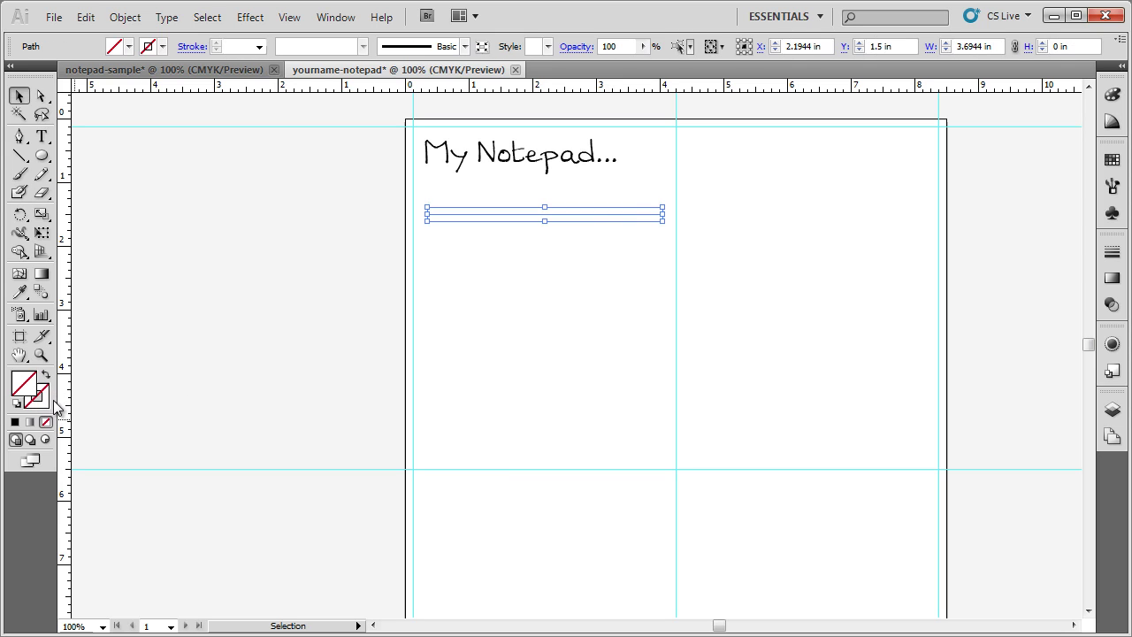
pyautogui.click(17, 405)
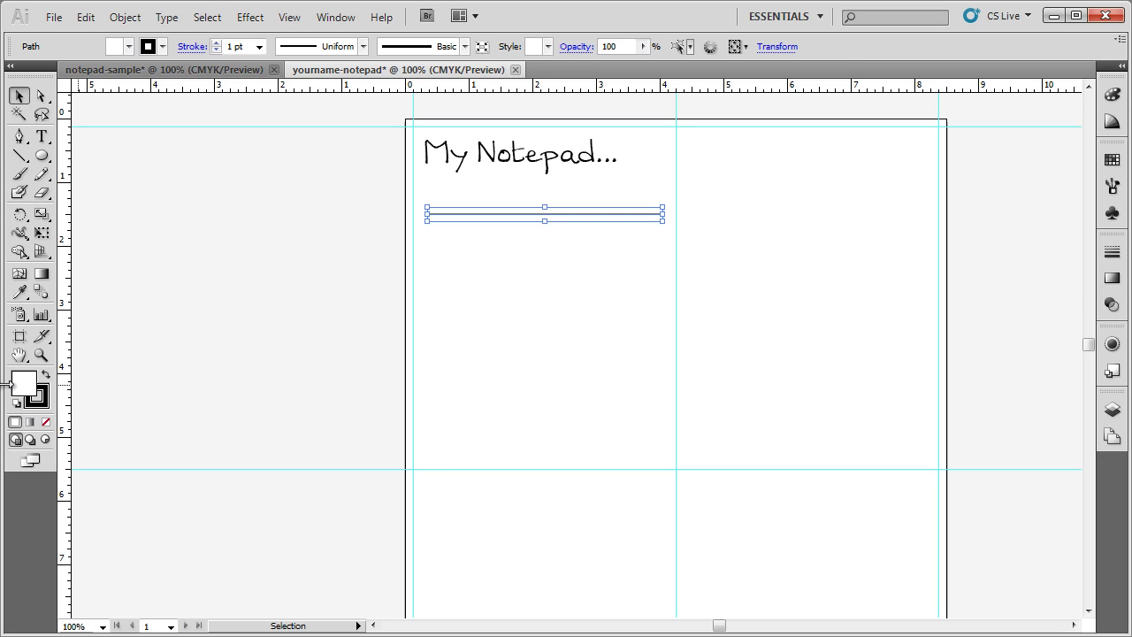
pyautogui.click(489, 248)
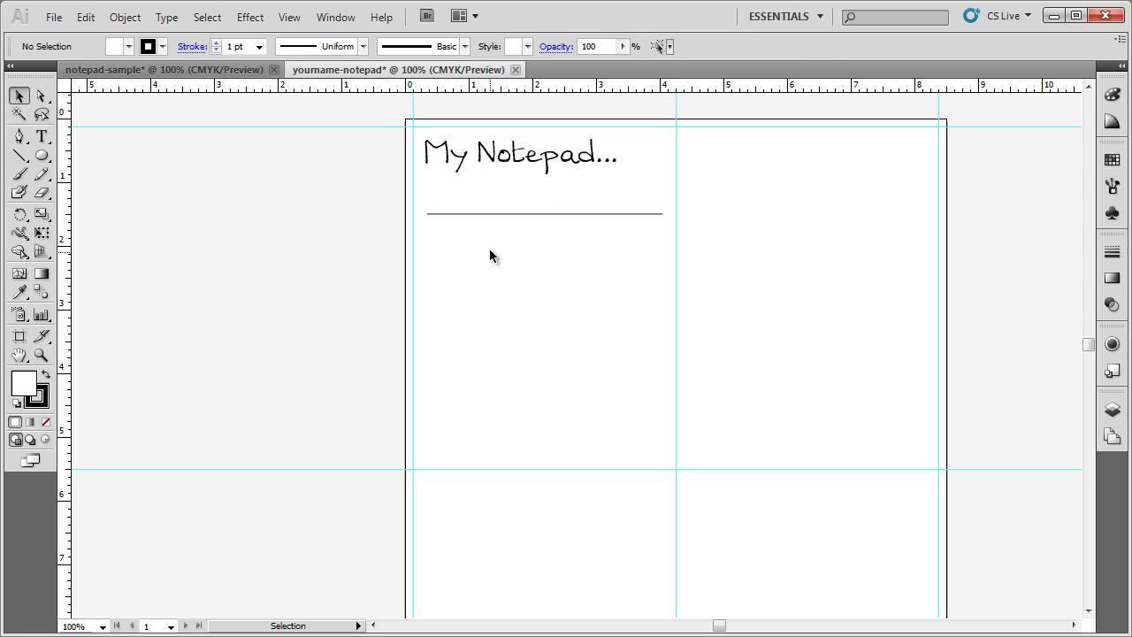
# Step: Alt-drag copies of the horizontal rule line downward to build nine rules under the title
pyautogui.click(583, 213)
pyautogui.click(86, 20)
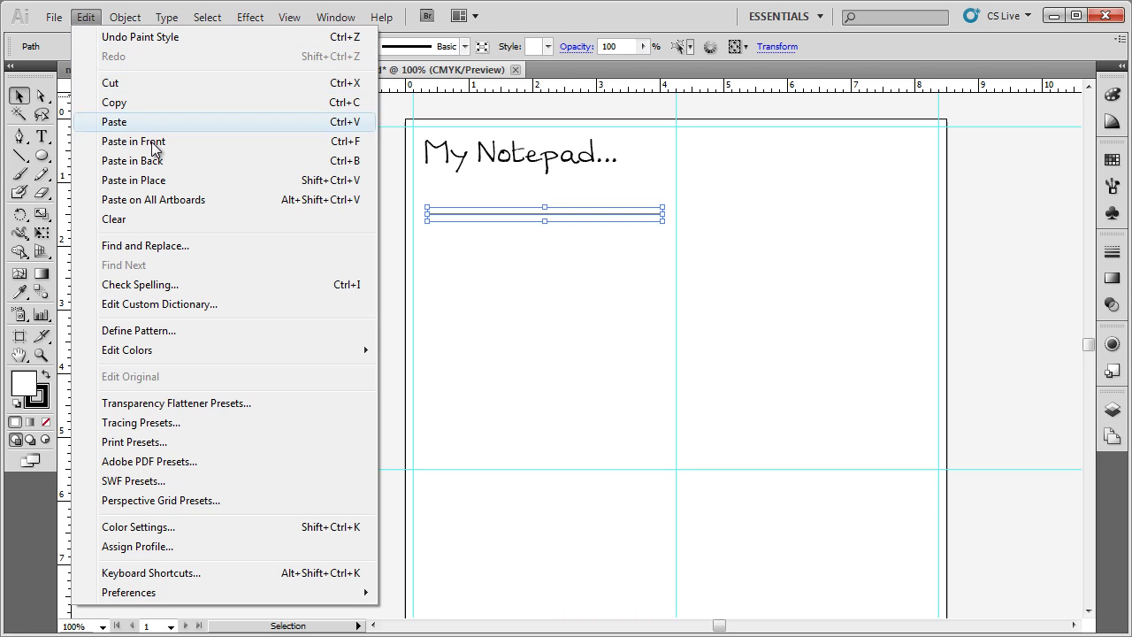
pyautogui.moveTo(125, 18)
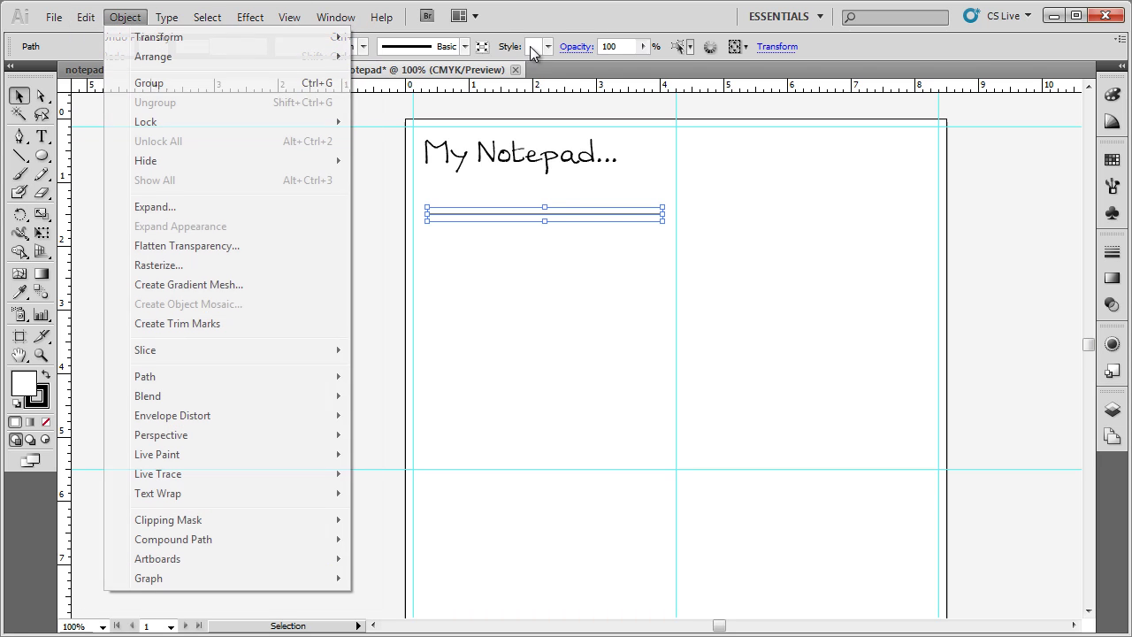
pyautogui.click(583, 265)
pyautogui.click(587, 215)
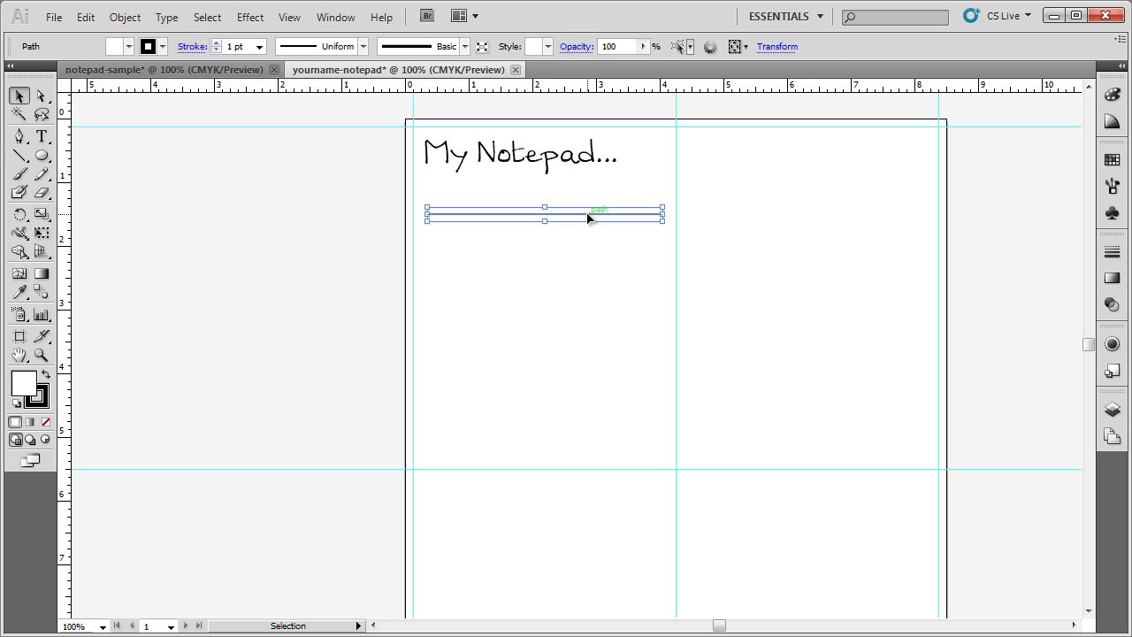
pyautogui.moveTo(589, 214); pyautogui.dragTo(591, 452)
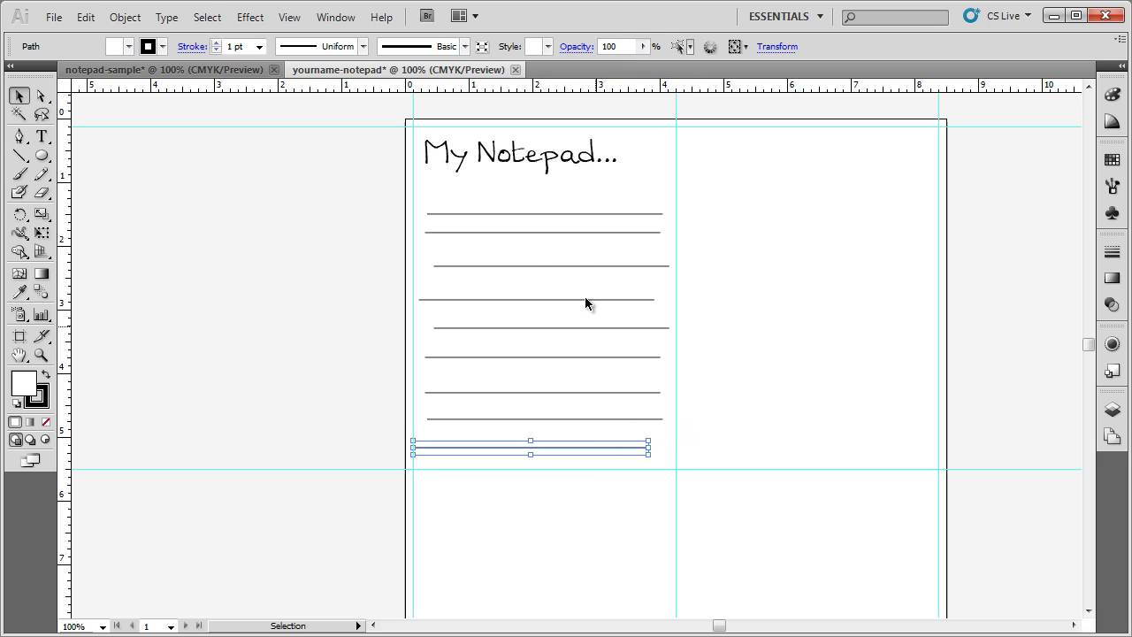
# Step: Marquee-select all nine rule lines and align them on their horizontal centres
pyautogui.click(666, 459)
pyautogui.moveTo(665, 458); pyautogui.dragTo(478, 217)
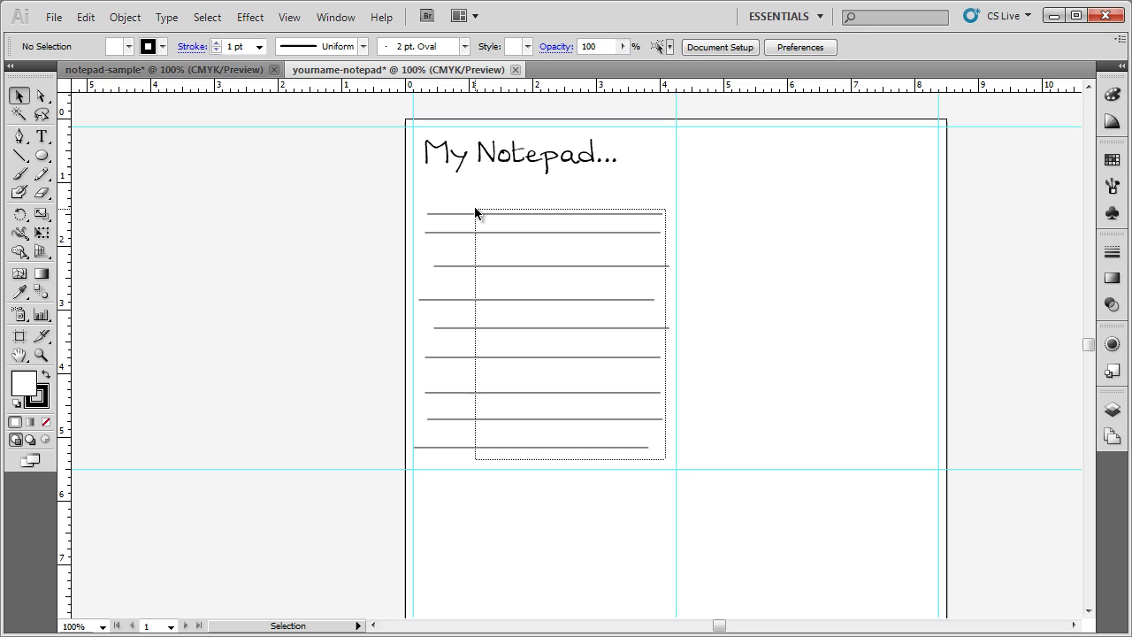
pyautogui.moveTo(475, 212); pyautogui.dragTo(475, 212)
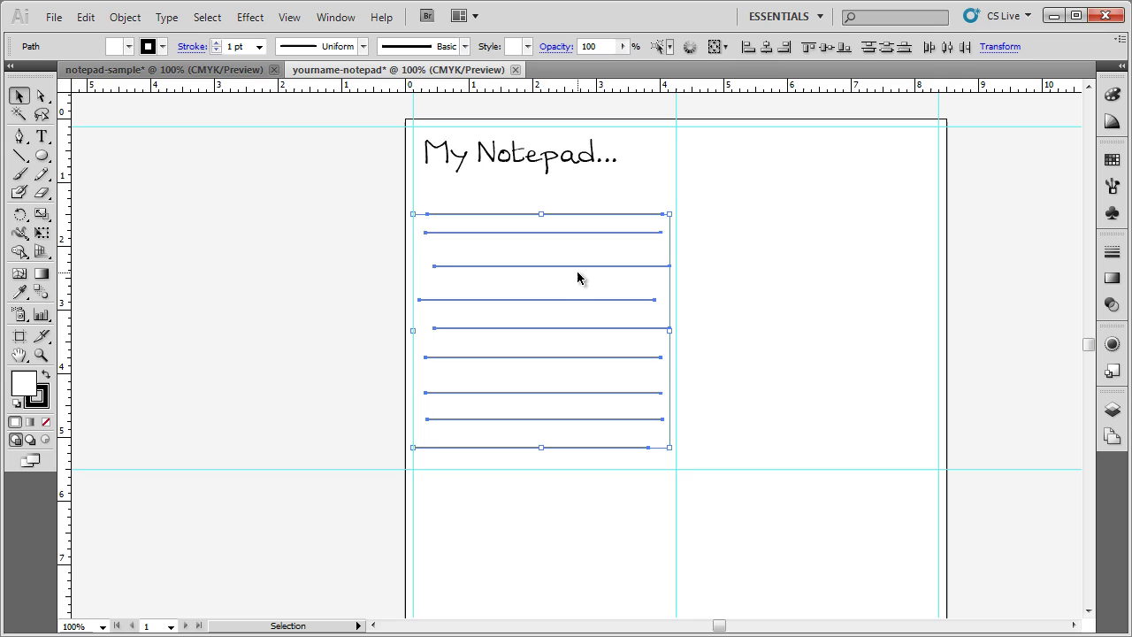
pyautogui.click(768, 48)
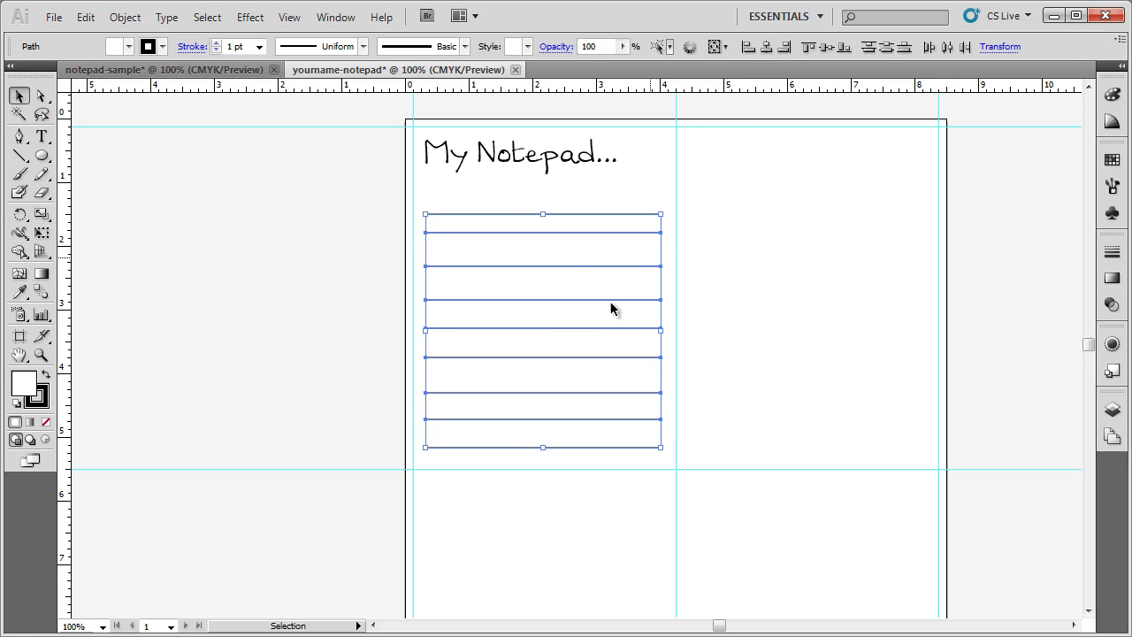
# Step: Space the nine rules evenly with Vertical Distribute Center, undoing an accidental vertical align
pyautogui.click(766, 317)
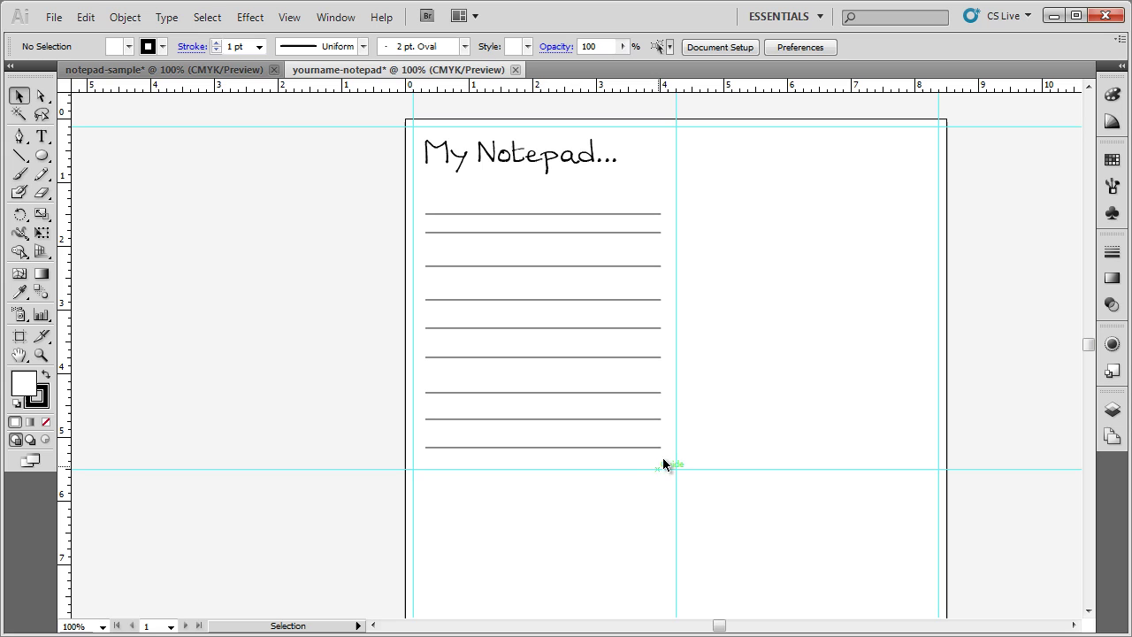
pyautogui.moveTo(663, 454); pyautogui.dragTo(591, 206)
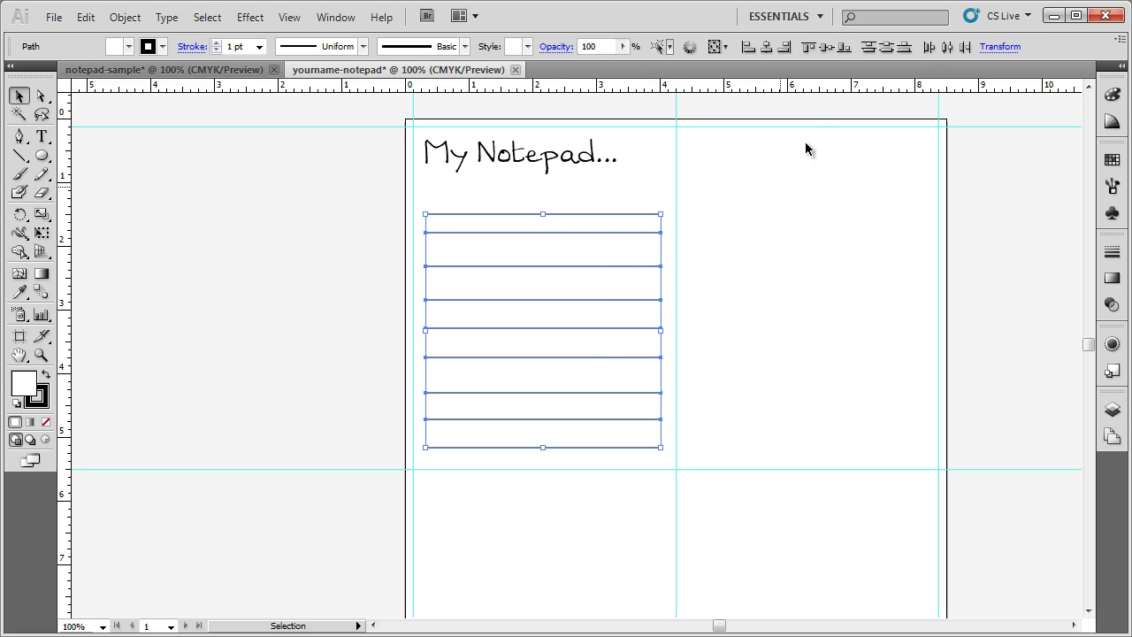
pyautogui.click(826, 48)
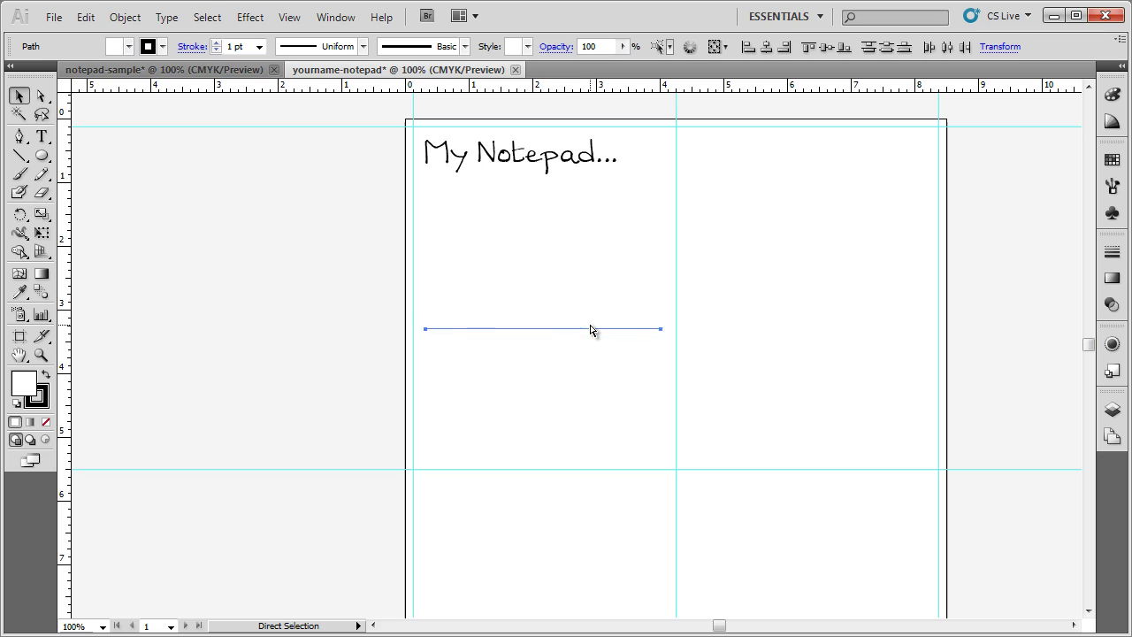
pyautogui.hotkey('ctrl', 'z')
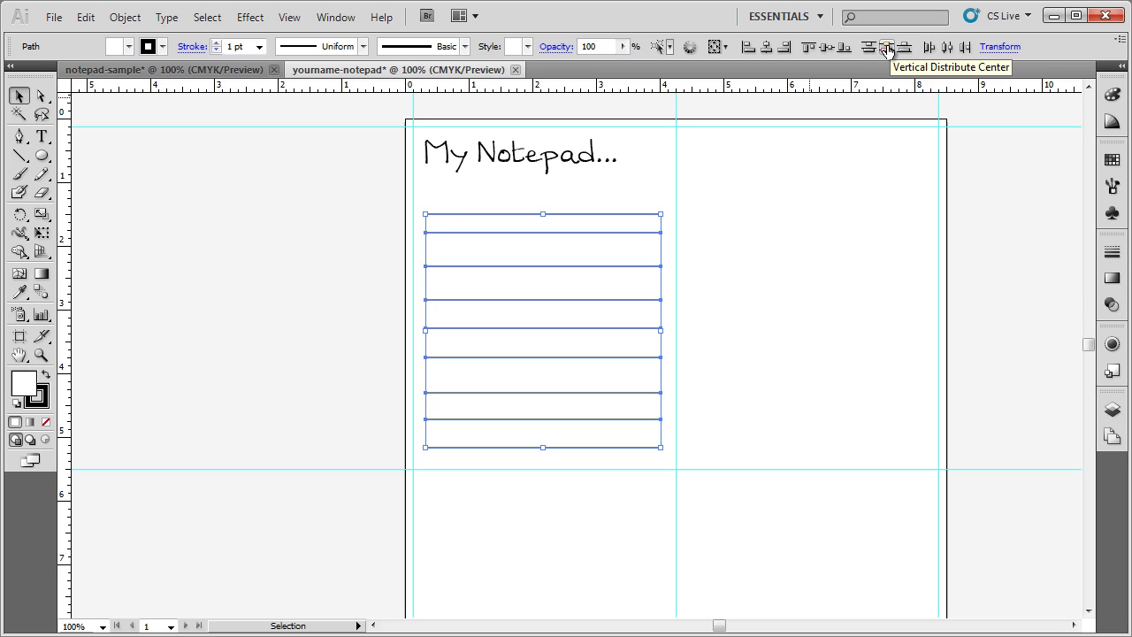
pyautogui.click(887, 48)
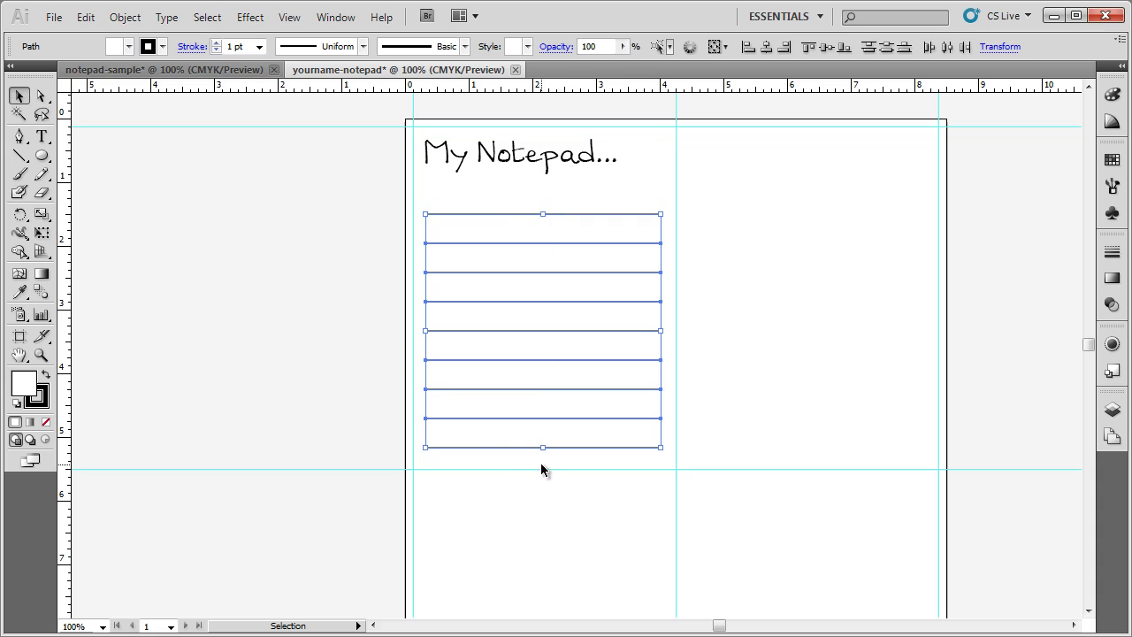
pyautogui.click(170, 248)
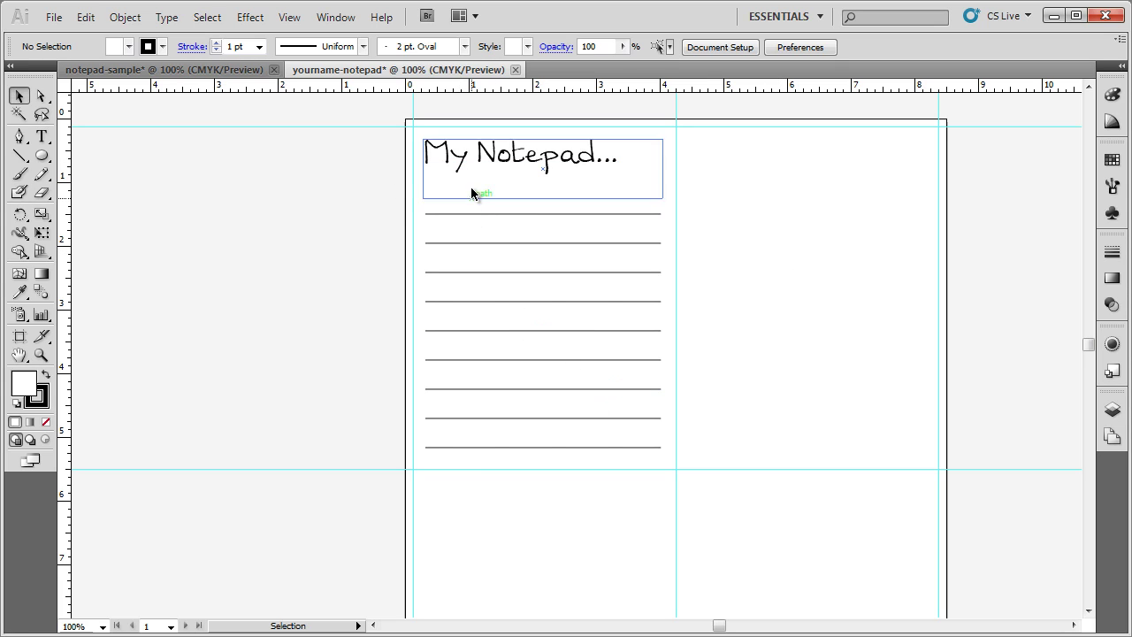
pyautogui.doubleClick(449, 159)
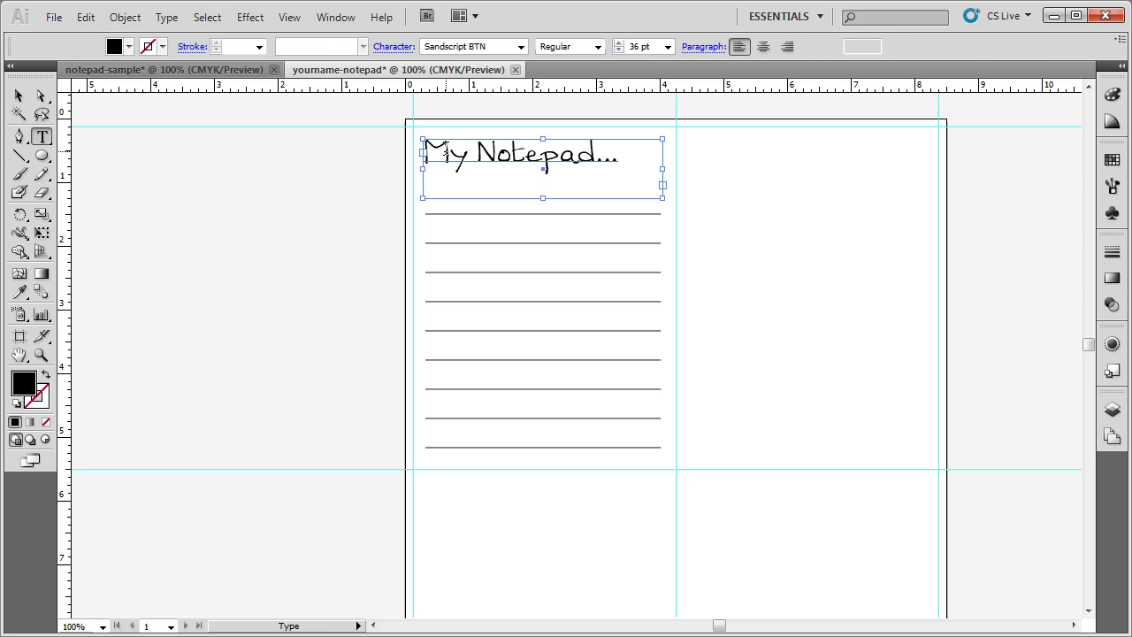
pyautogui.moveTo(467, 152); pyautogui.dragTo(430, 151)
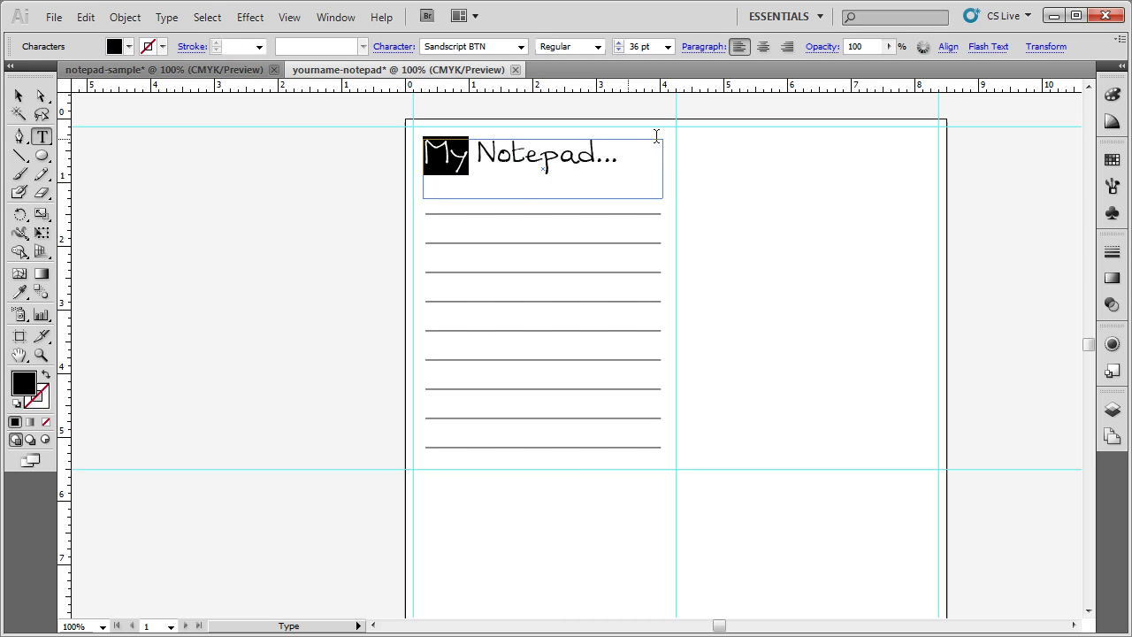
pyautogui.press('Escape')
pyautogui.click(296, 270)
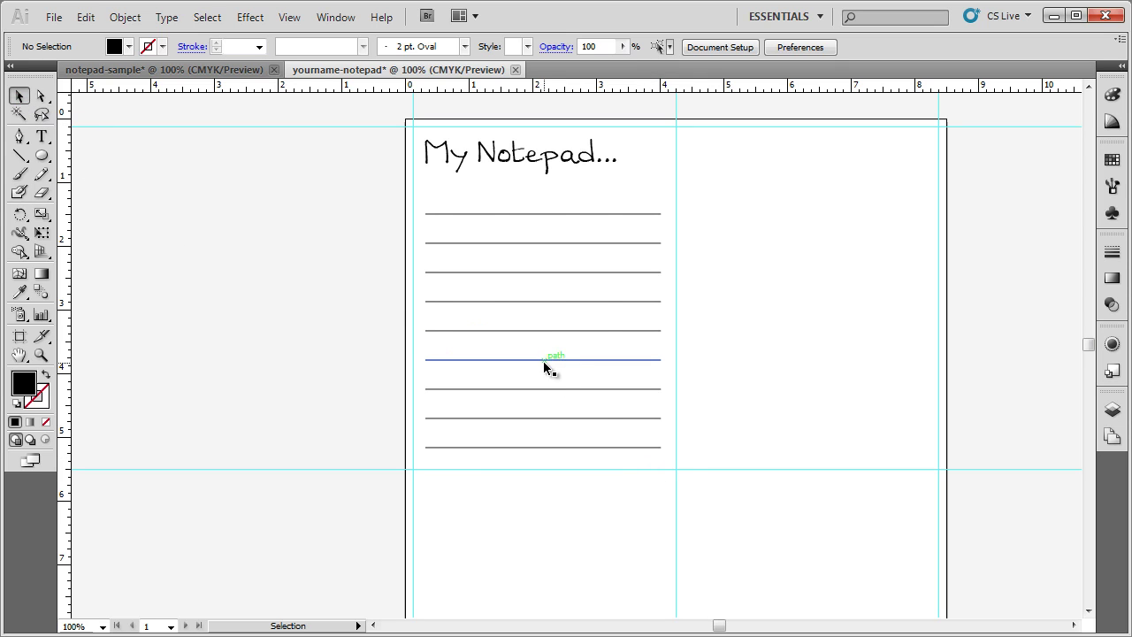
# Step: Select the title and all nine rules together, then choose Effect > Distort & Transform > Transform
pyautogui.moveTo(666, 462); pyautogui.dragTo(421, 131)
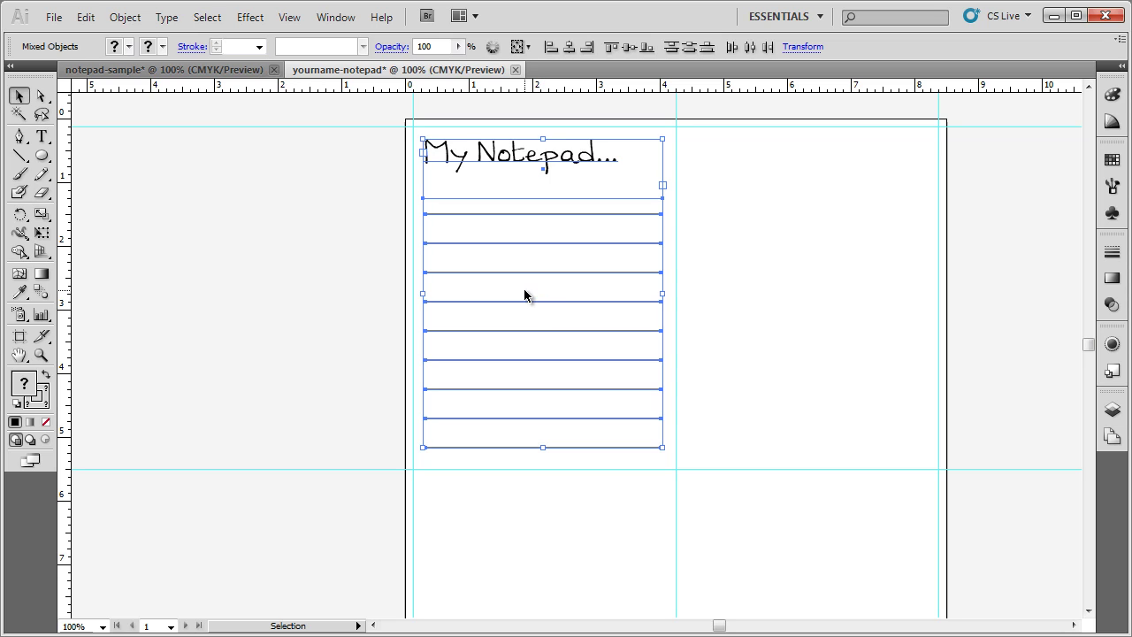
pyautogui.click(289, 18)
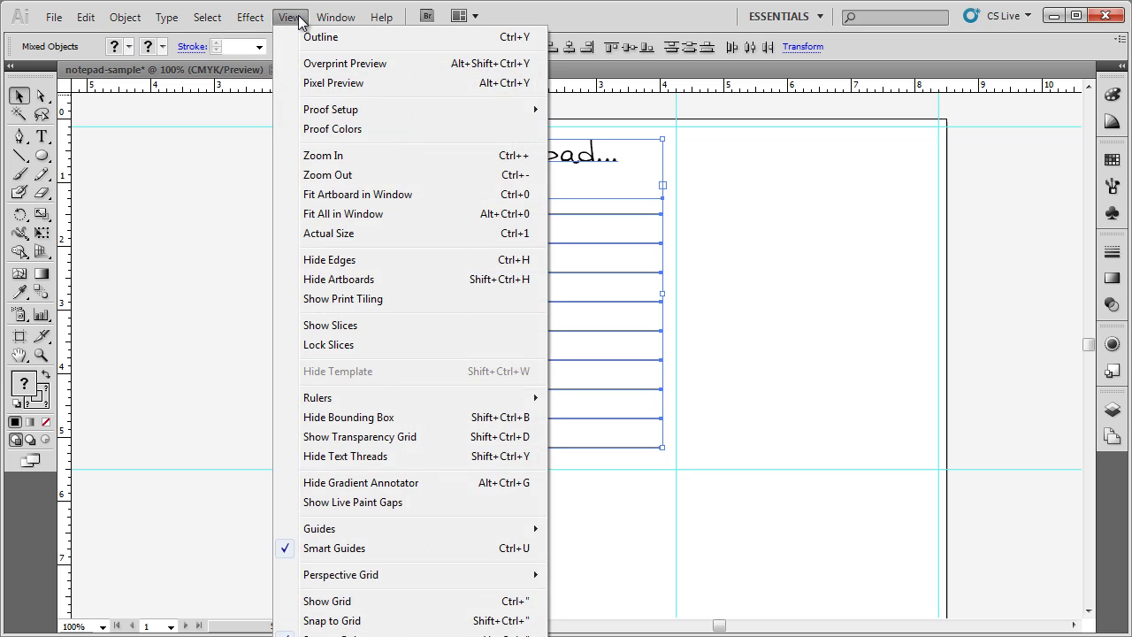
pyautogui.moveTo(250, 22)
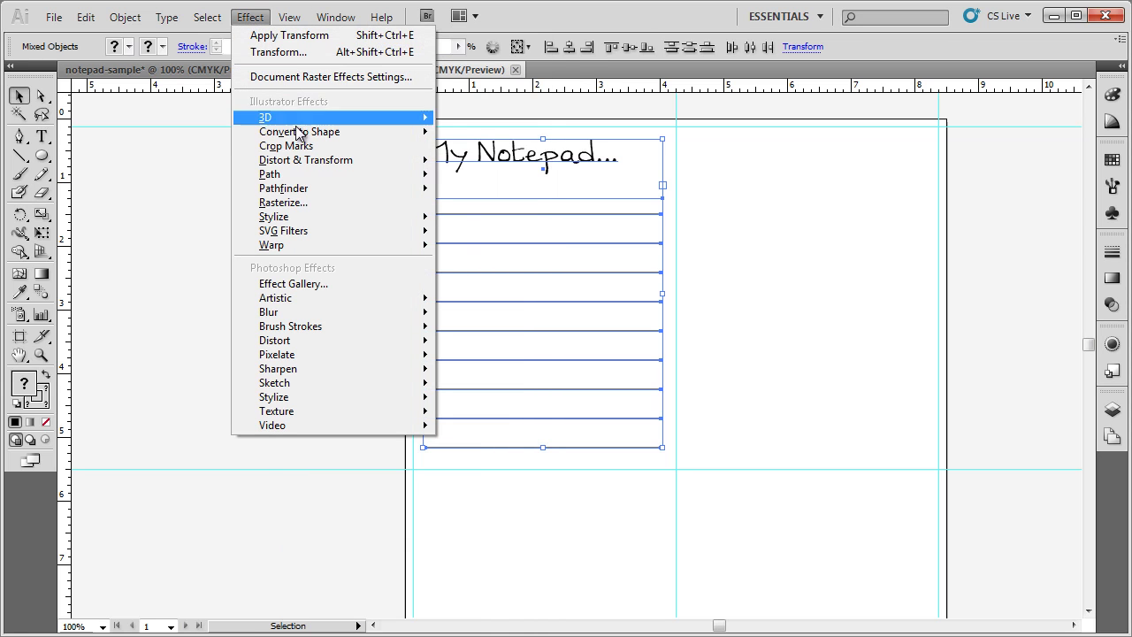
pyautogui.moveTo(321, 168)
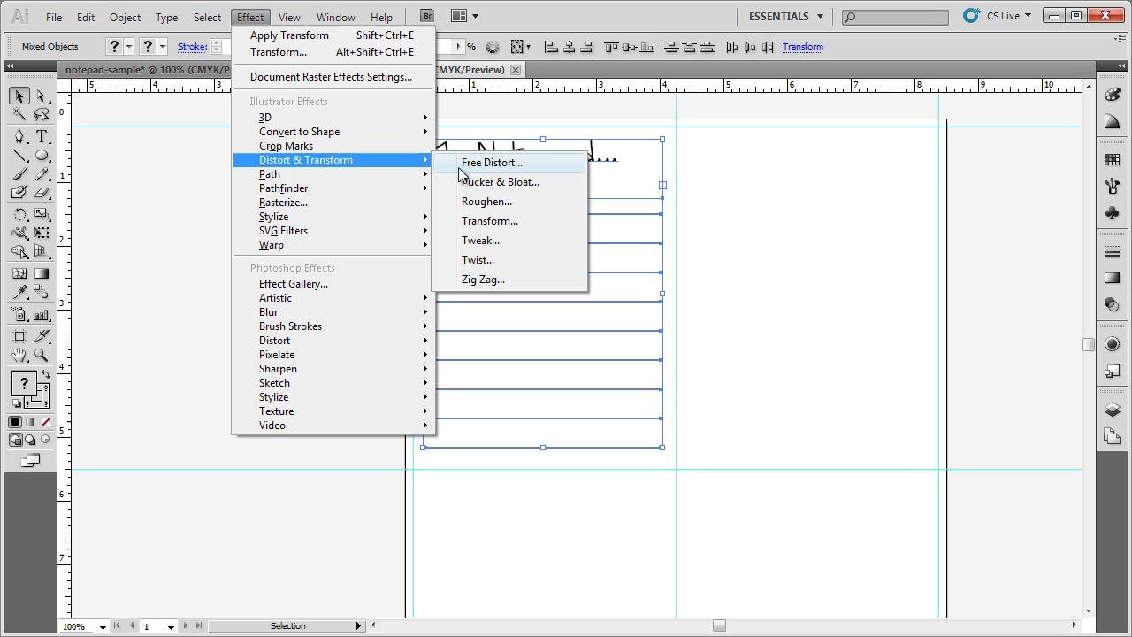
# Step: Apply a Transform effect making 1 copy moved 4.25 in horizontally, with Preview on
pyautogui.click(508, 222)
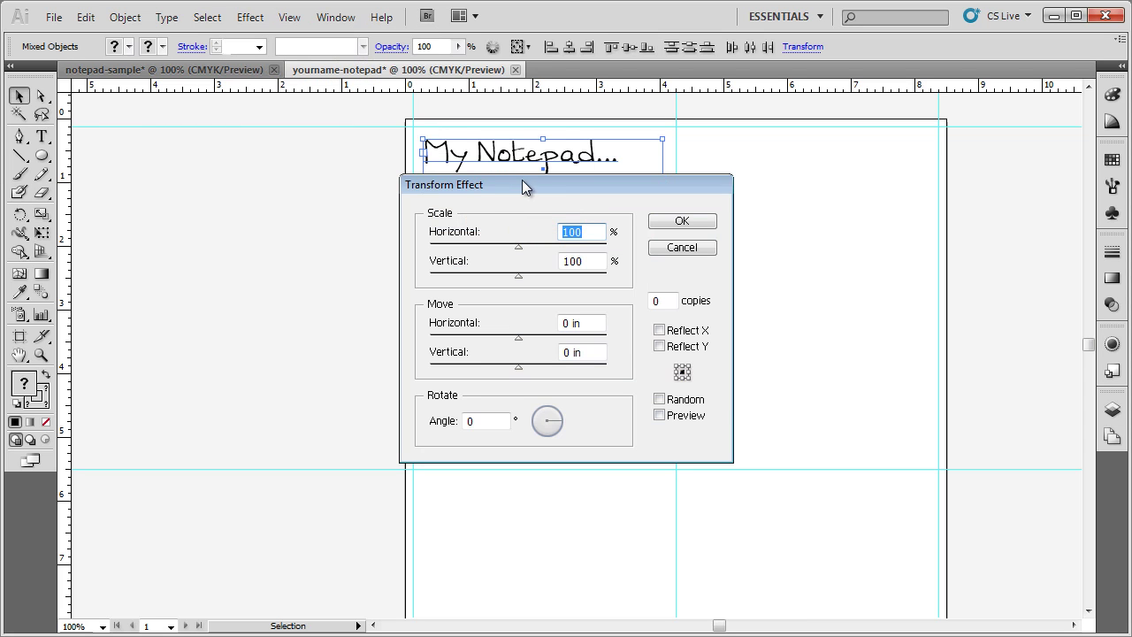
pyautogui.moveTo(522, 185); pyautogui.dragTo(202, 141)
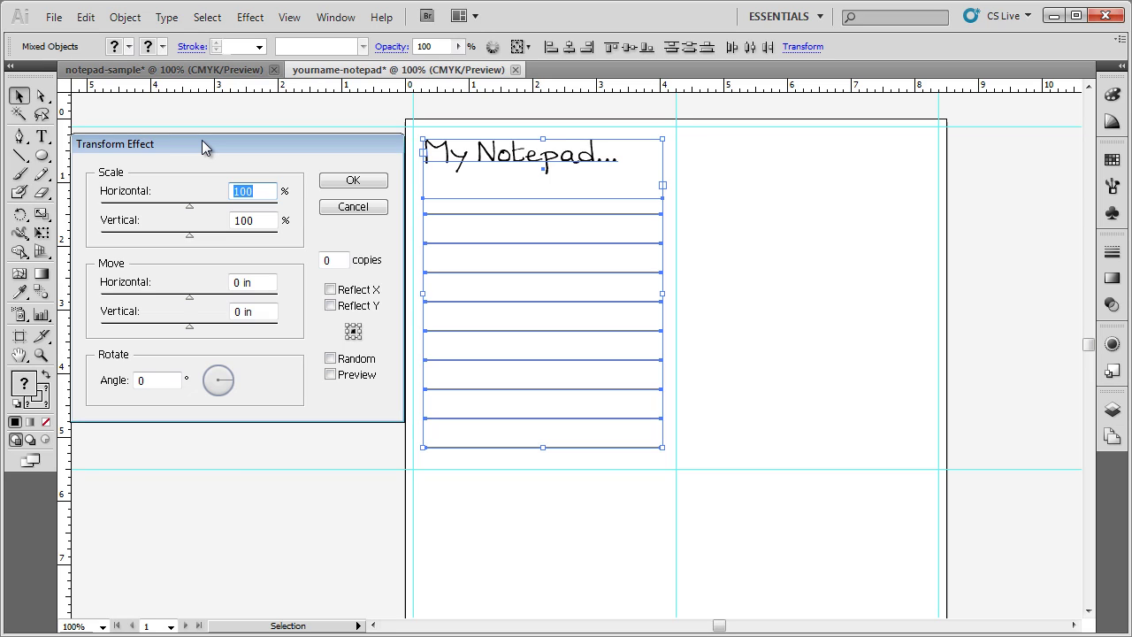
pyautogui.doubleClick(335, 260)
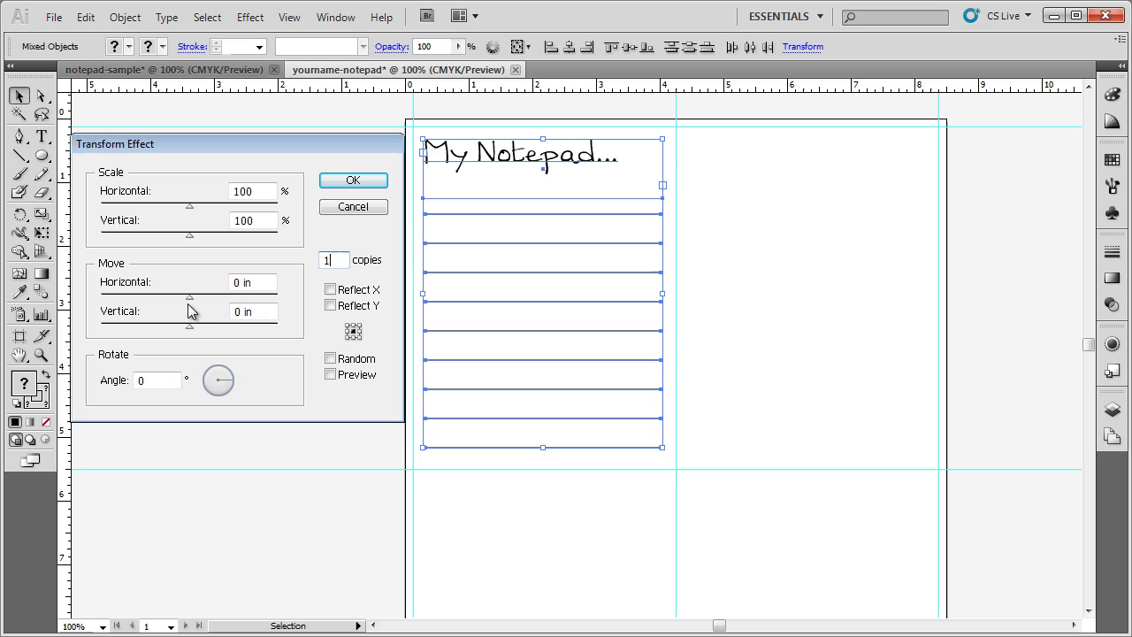
pyautogui.moveTo(189, 299); pyautogui.dragTo(210, 299)
pyautogui.moveTo(209, 297)
pyautogui.mouseDown()
pyautogui.moveTo(224, 299)
pyautogui.moveTo(187, 298)
pyautogui.moveTo(210, 295)
pyautogui.mouseUp()
pyautogui.click(330, 375)
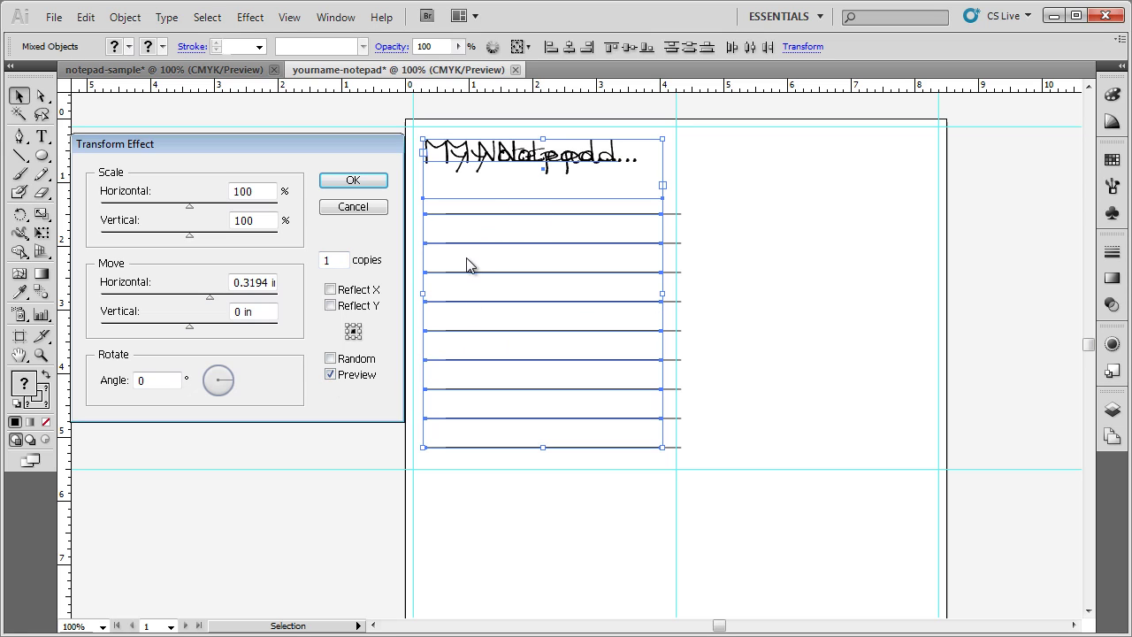
pyautogui.moveTo(209, 299); pyautogui.dragTo(255, 299)
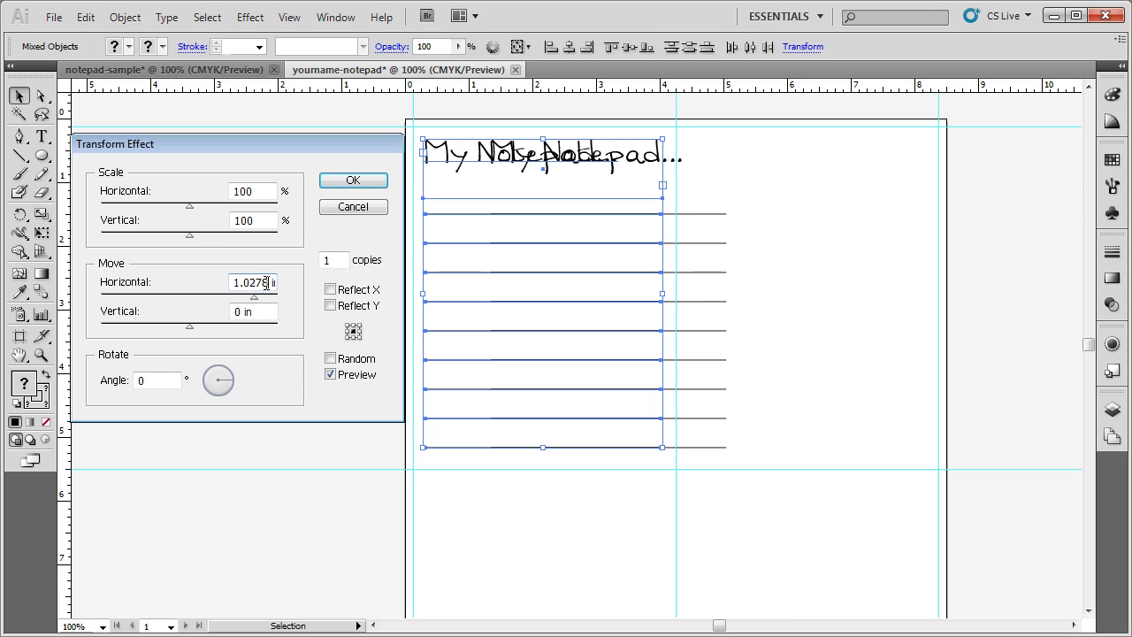
pyautogui.moveTo(271, 283); pyautogui.dragTo(194, 285)
pyautogui.write('4.25')
pyautogui.press('Tab')
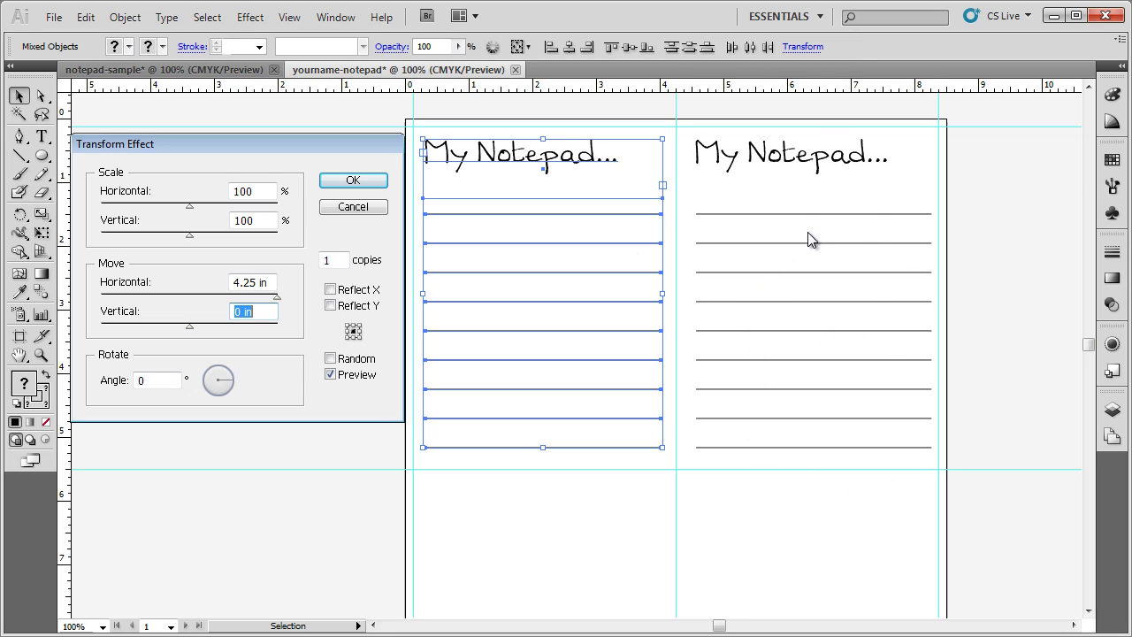
pyautogui.click(367, 183)
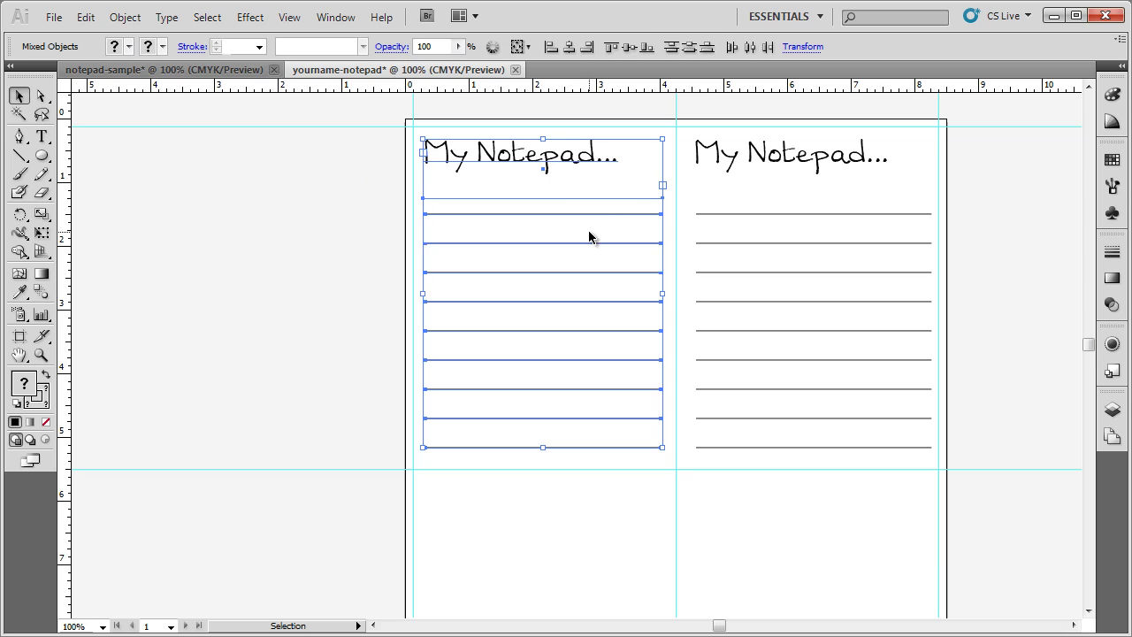
# Step: Zoom out and open a second Transform effect from Effect > Distort & Transform
pyautogui.scroll(-2, 584, 234)
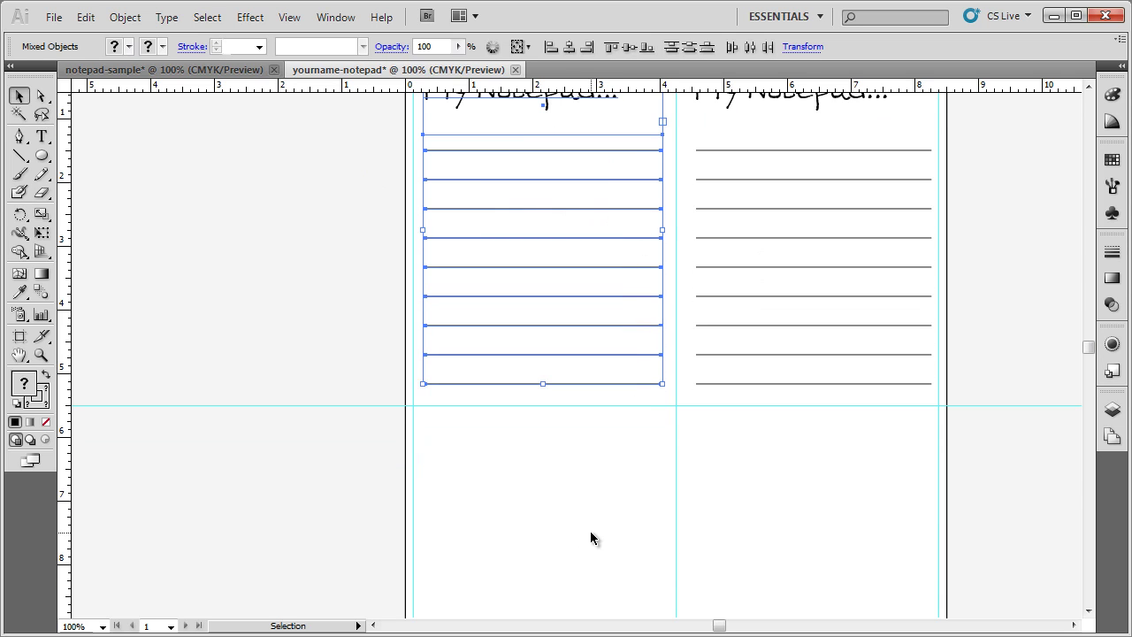
pyautogui.scroll(1, 588, 526)
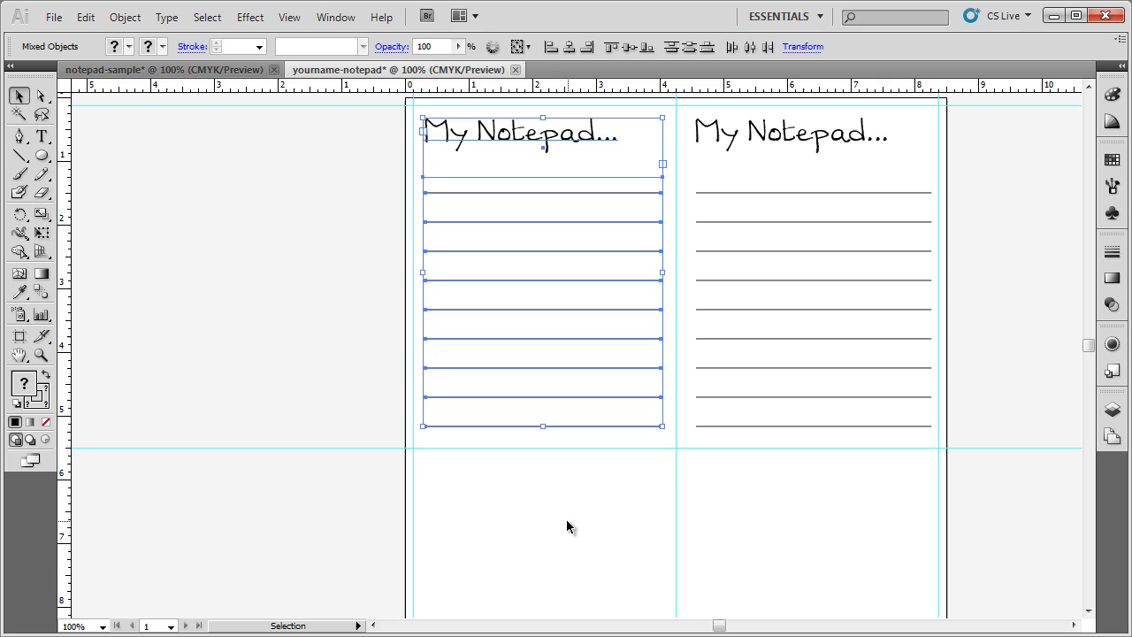
pyautogui.hotkey('ctrl', '-')
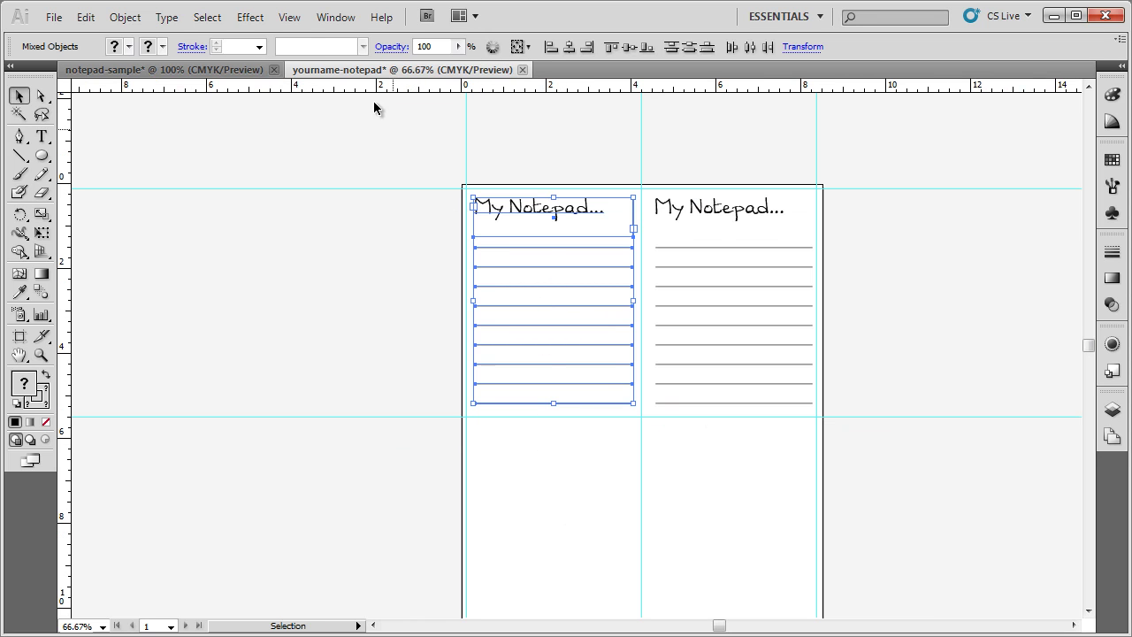
pyautogui.click(294, 18)
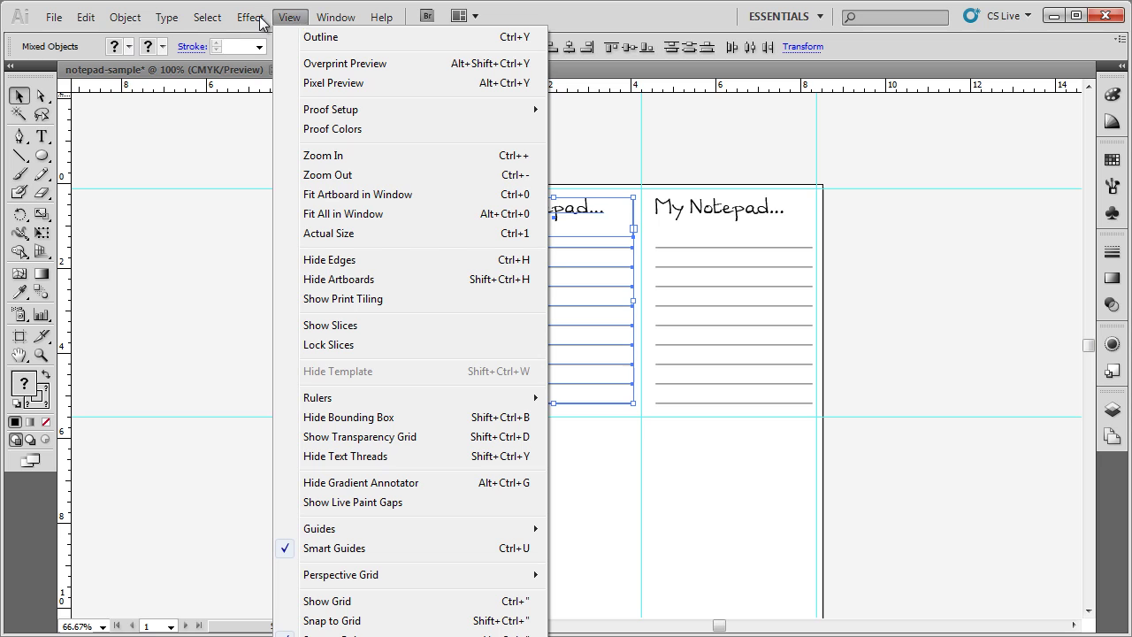
pyautogui.press('Left')
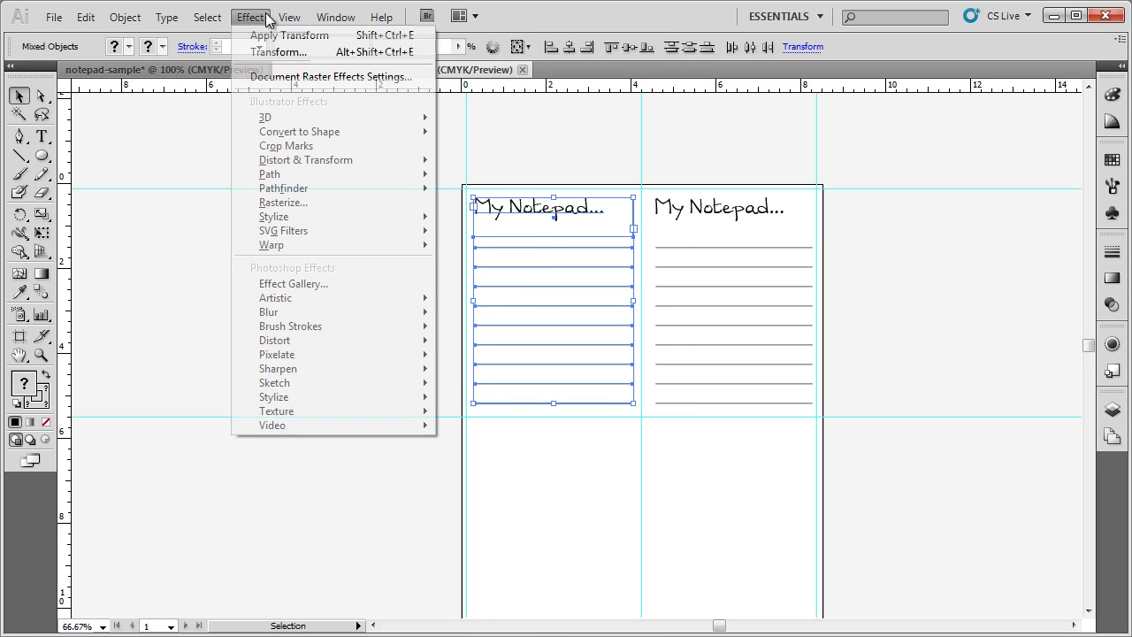
pyautogui.moveTo(307, 160)
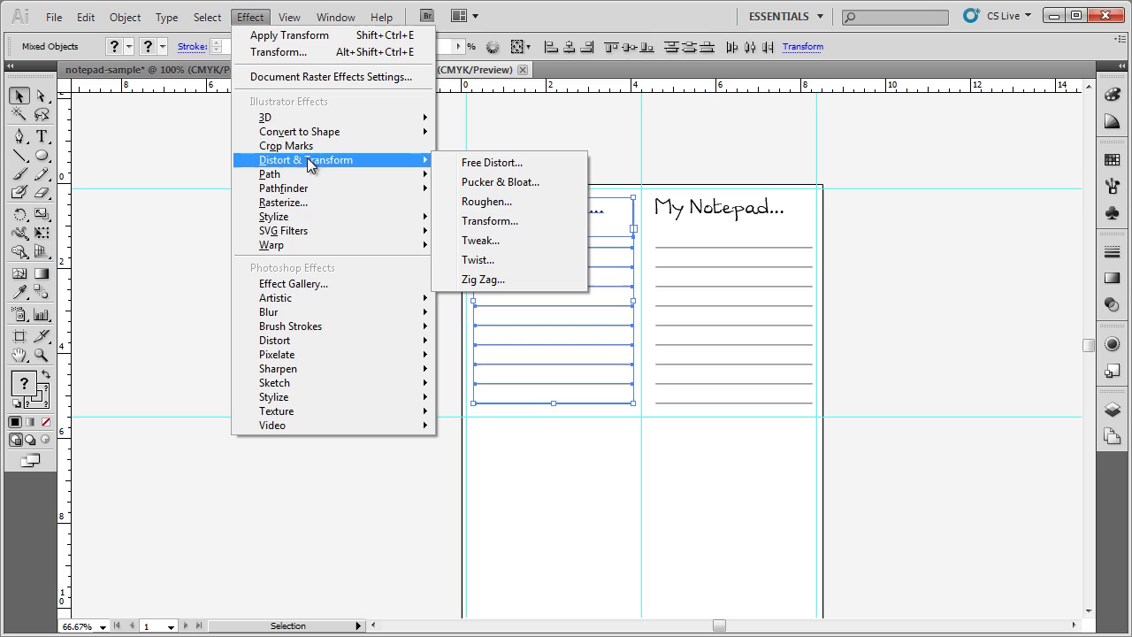
pyautogui.click(512, 221)
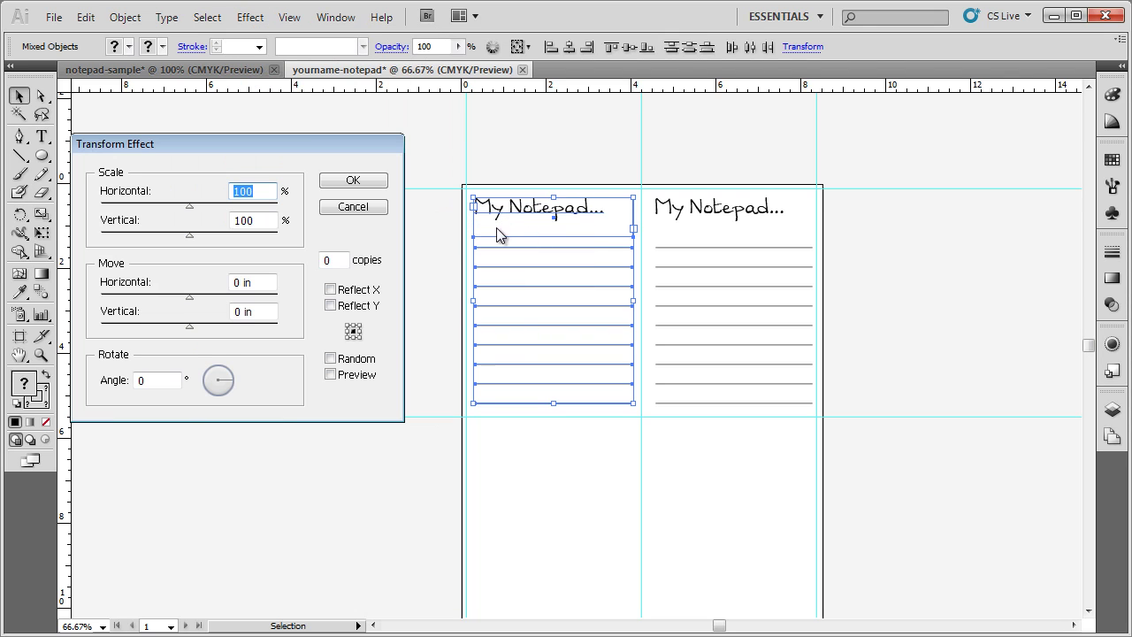
# Step: Set the Transform effect to Move Vertical 5.5 in with 1 copy and Preview, and apply
pyautogui.click(328, 260)
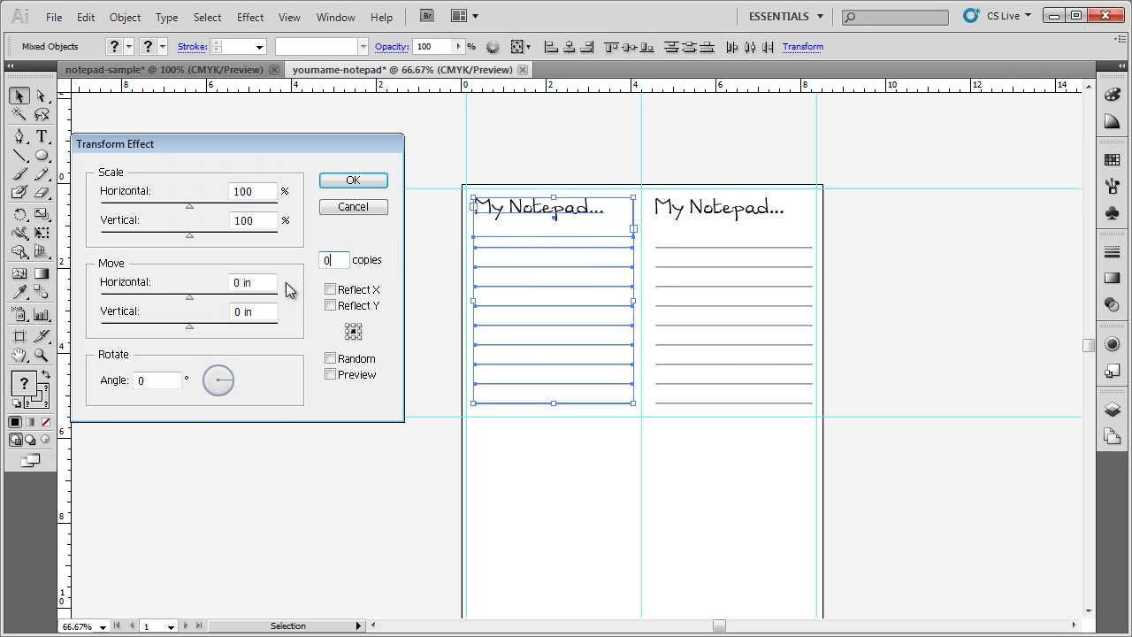
pyautogui.click(266, 316)
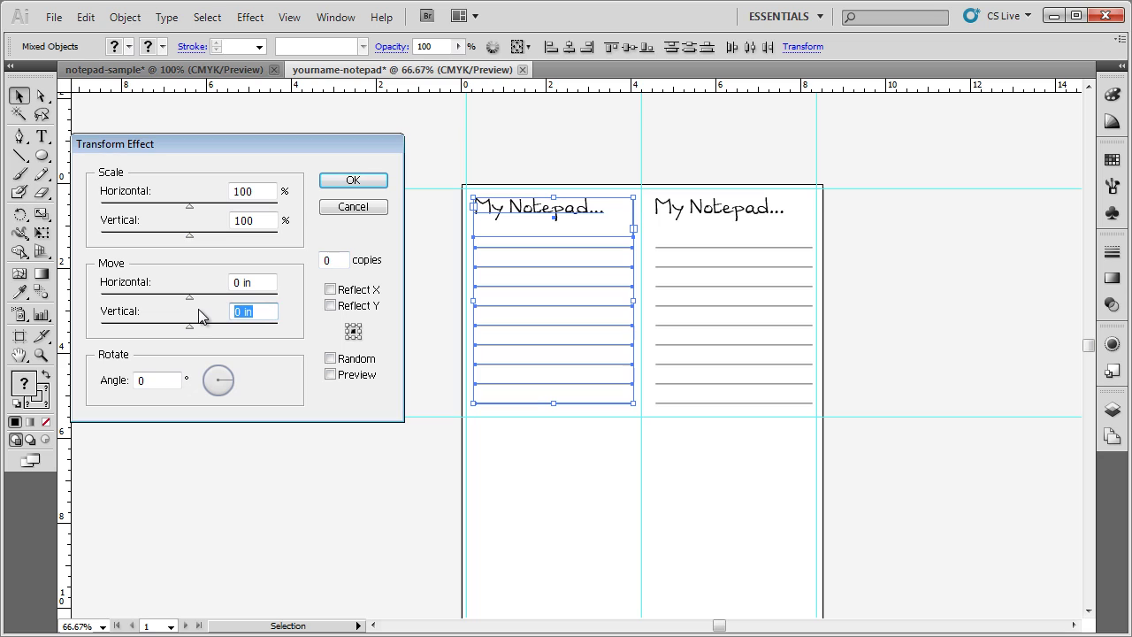
pyautogui.write('5.5')
pyautogui.click(331, 375)
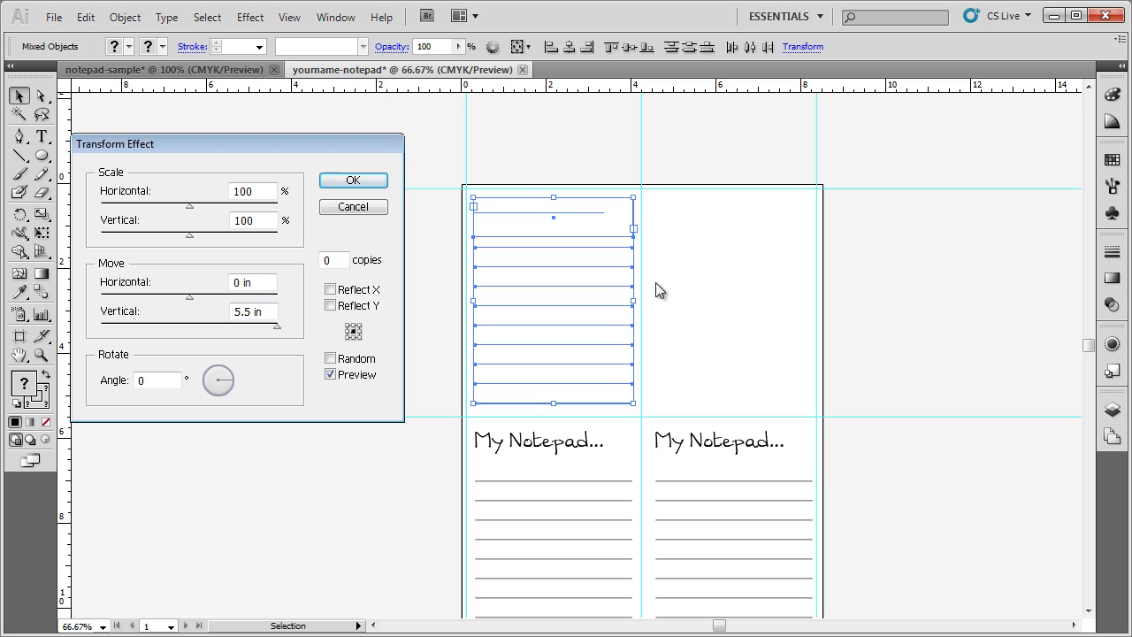
pyautogui.doubleClick(339, 262)
pyautogui.press('Tab')
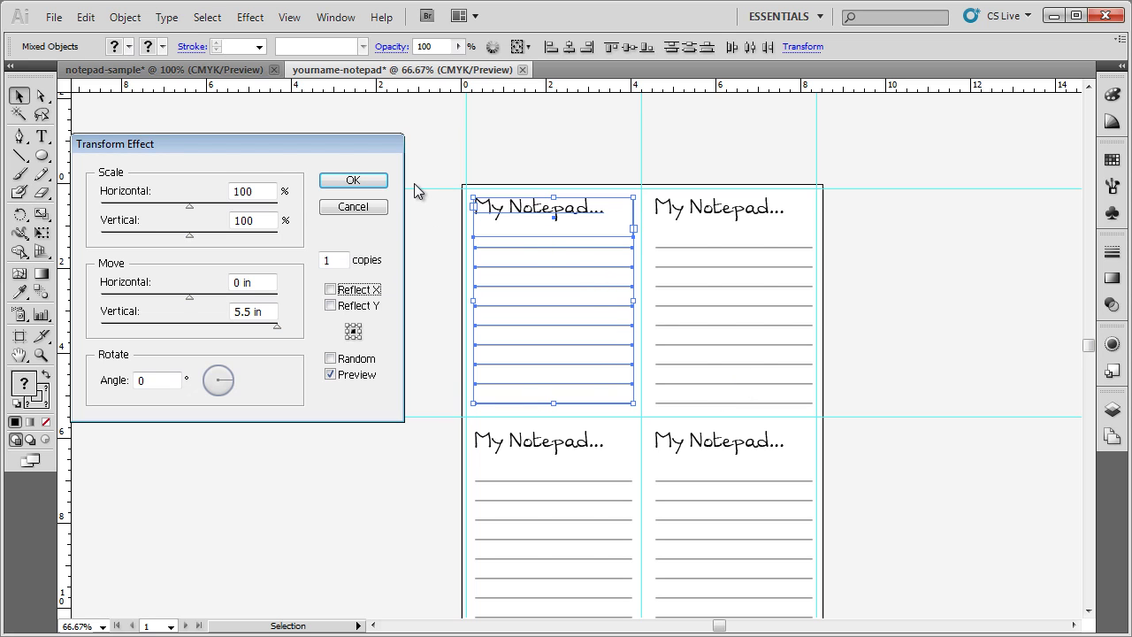
pyautogui.click(354, 180)
# Step: Replace 'My' with 'Name's' in the notepad title using the Type tool
pyautogui.scroll(-2, 853, 391)
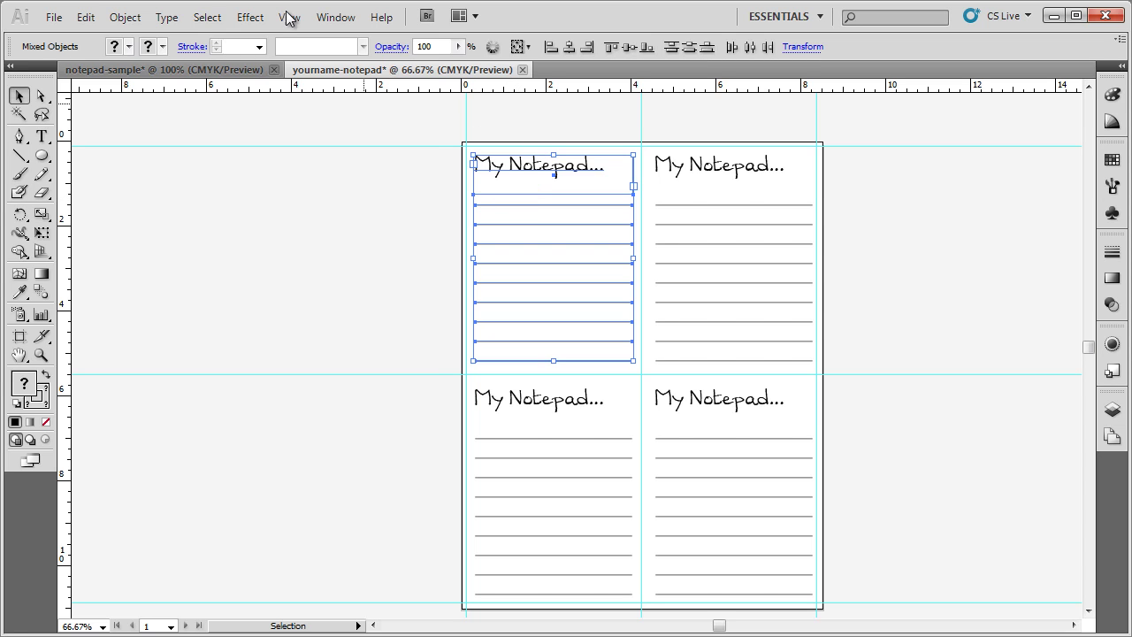
pyautogui.click(250, 17)
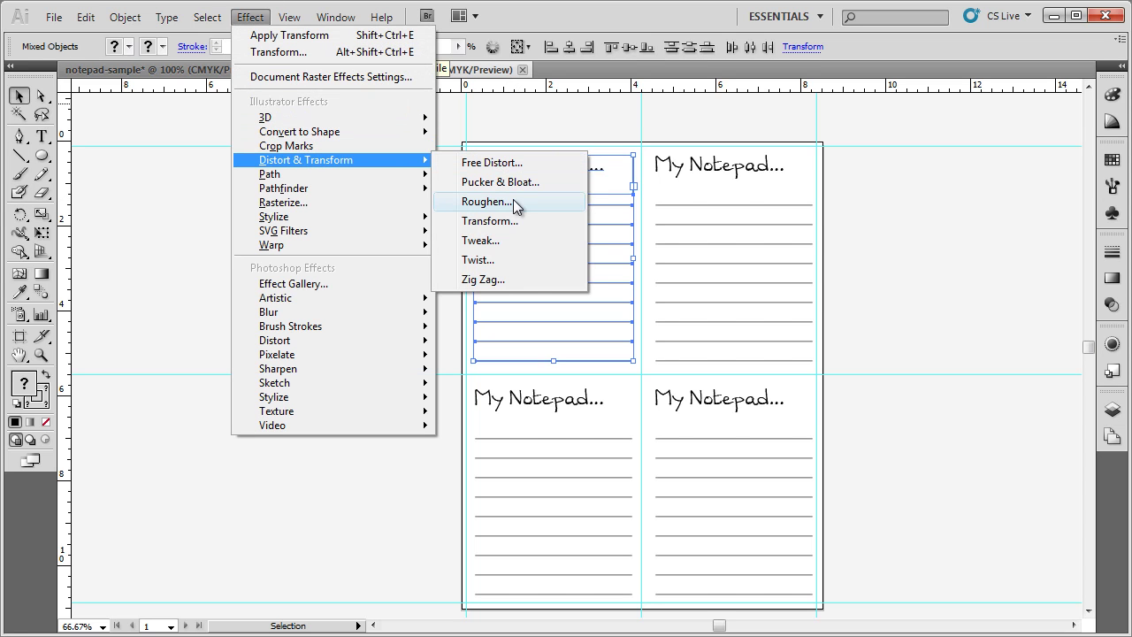
pyautogui.click(612, 132)
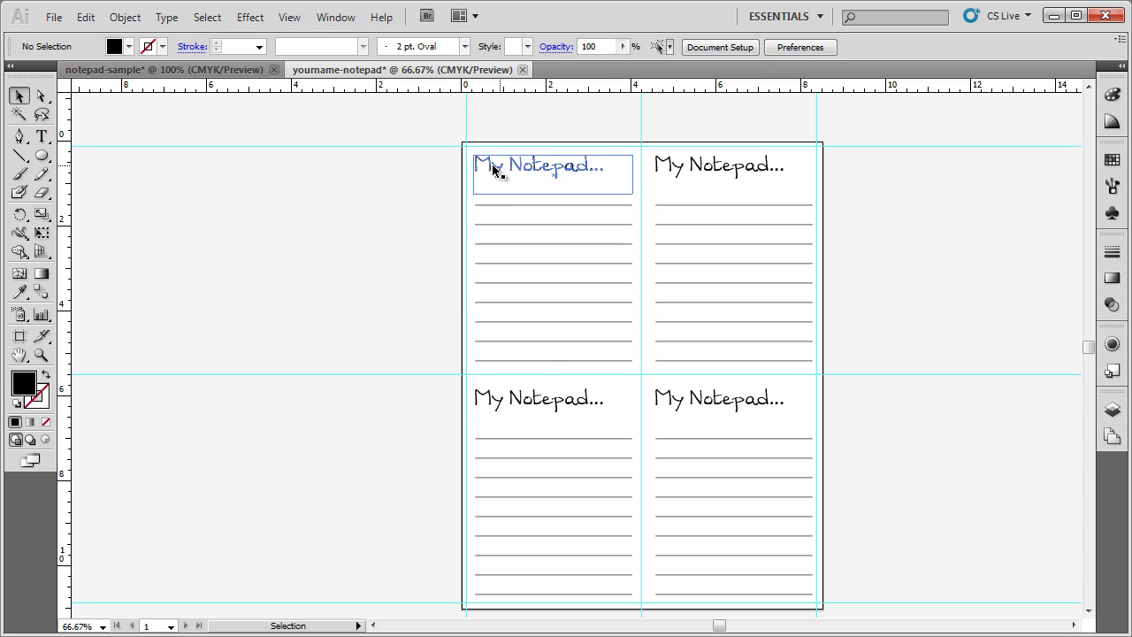
pyautogui.press('t')
pyautogui.moveTo(505, 166); pyautogui.dragTo(466, 159)
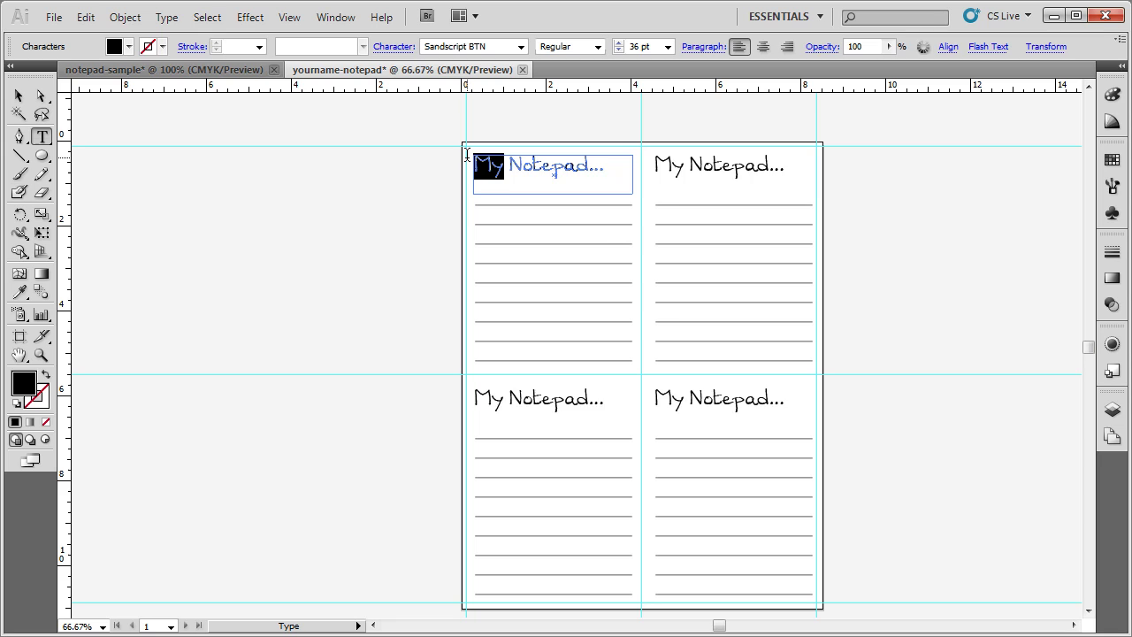
pyautogui.write('Yourn')
pyautogui.press('BackSpace')
pyautogui.press('BackSpace')
pyautogui.press('BackSpace')
pyautogui.press('BackSpace')
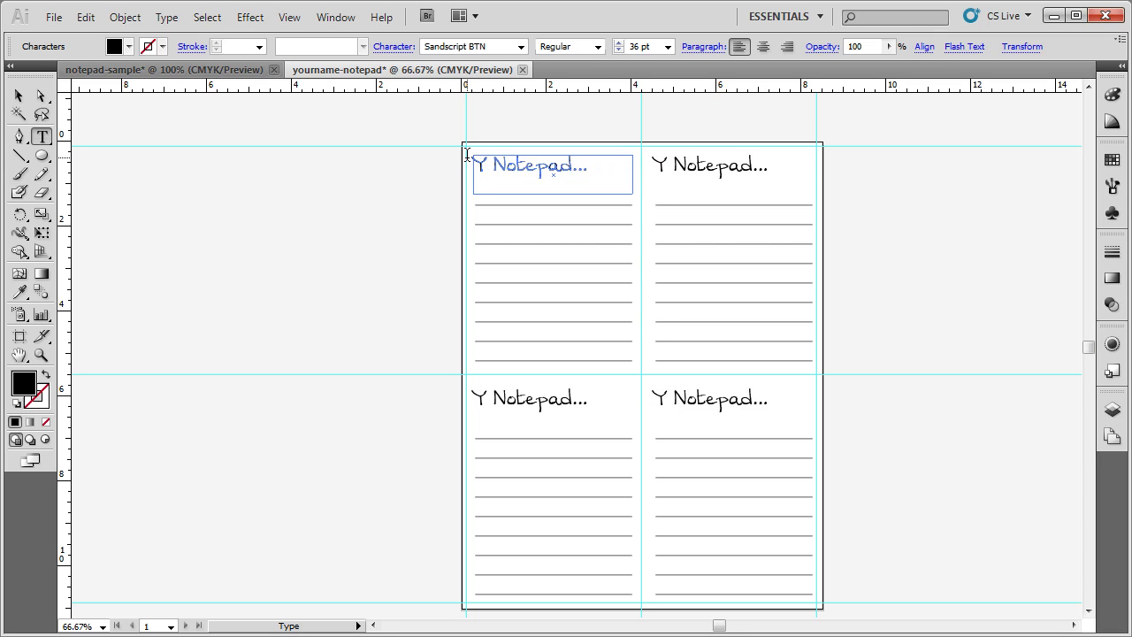
pyautogui.press('BackSpace')
pyautogui.write('Name')
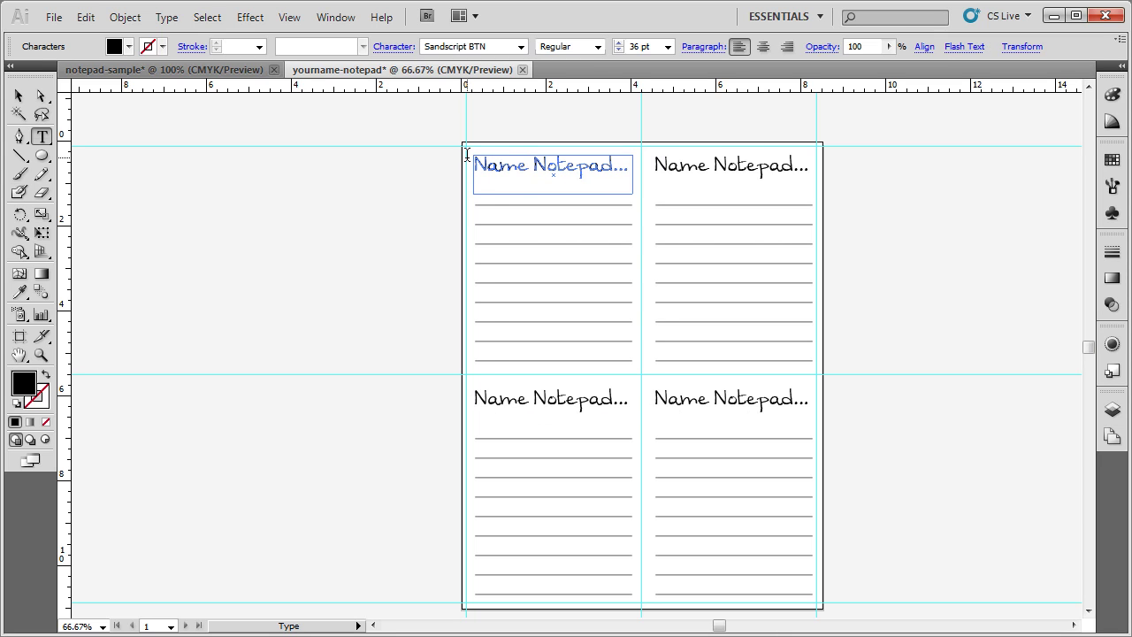
pyautogui.write("'s")
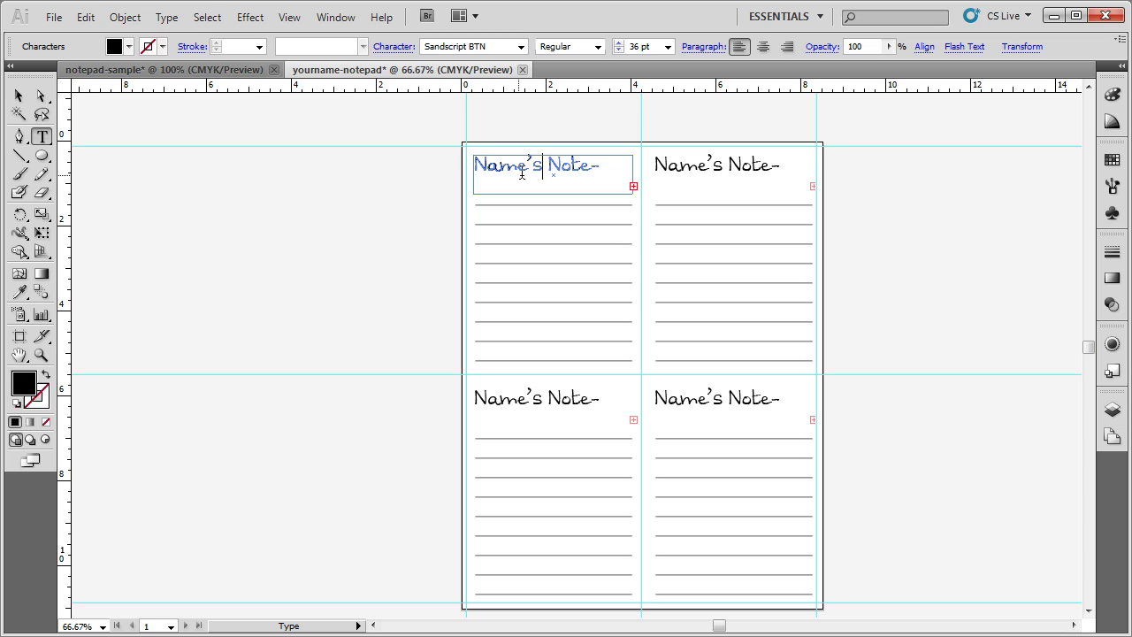
# Step: Set the whole title to 21 pt and return to the Selection tool
pyautogui.moveTo(473, 165); pyautogui.dragTo(601, 168)
pyautogui.click(668, 46)
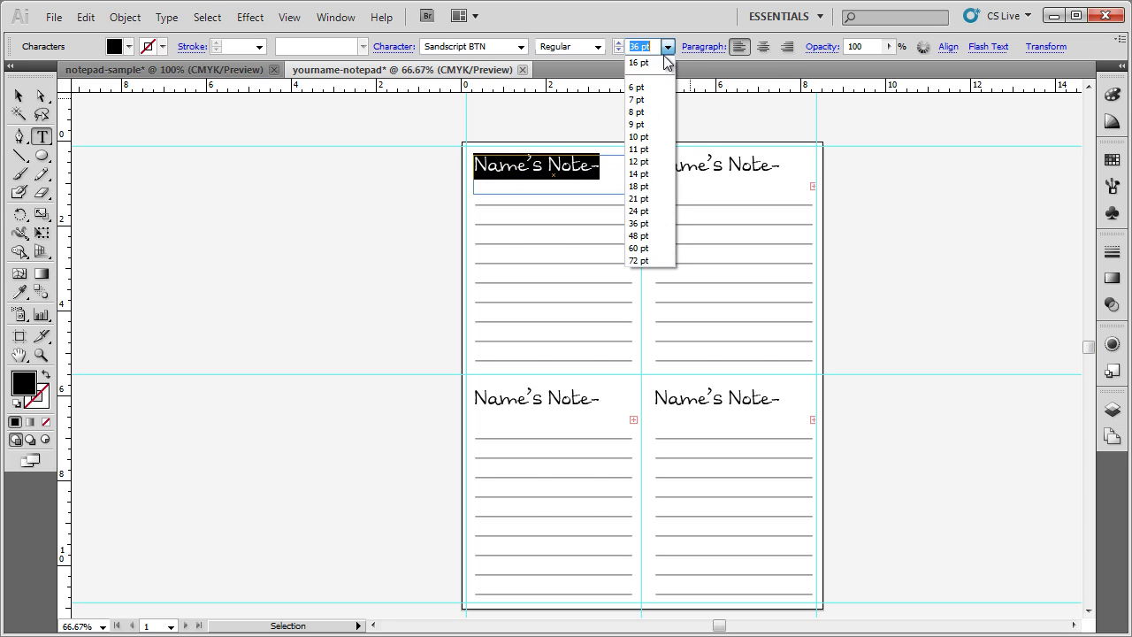
pyautogui.click(647, 190)
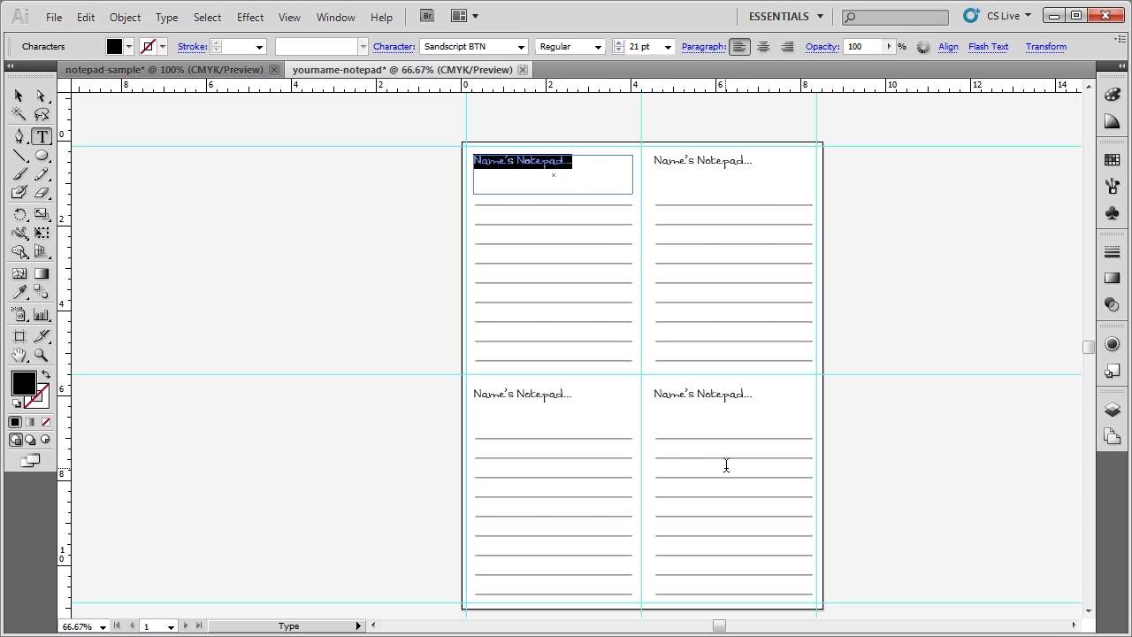
pyautogui.click(19, 95)
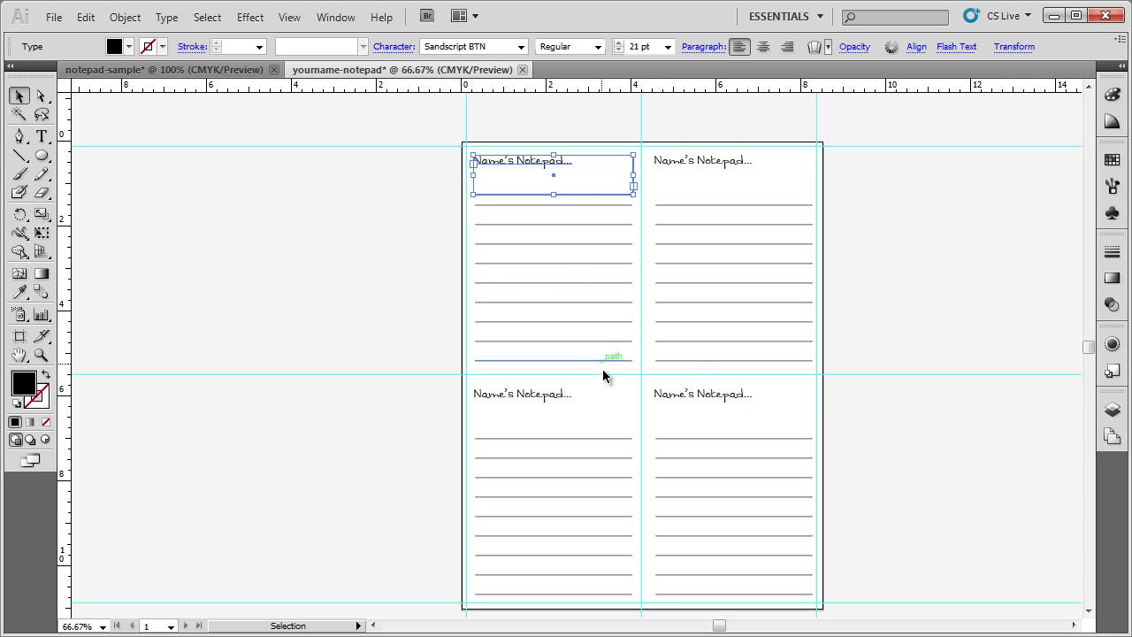
# Step: Nudge the first block's ruled lines up two arrow-key steps toward the title
pyautogui.moveTo(603, 366); pyautogui.dragTo(530, 202)
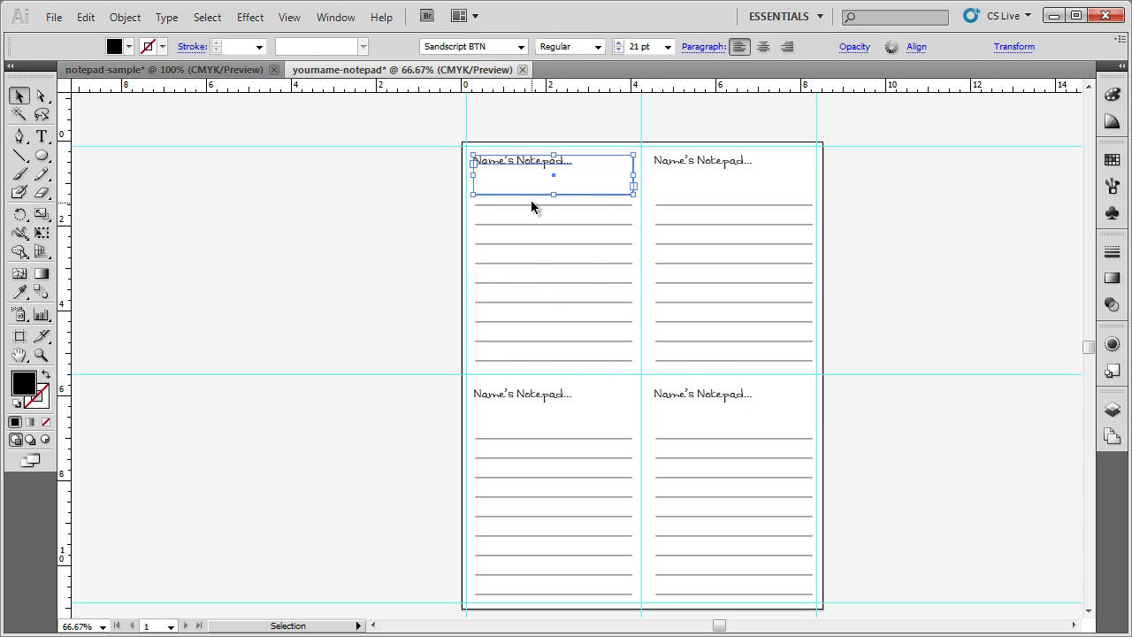
pyautogui.press('Up')
pyautogui.press('Up')
pyautogui.press('Up')
pyautogui.press('Up')
pyautogui.press('Up')
pyautogui.press('Up')
pyautogui.press('Up')
pyautogui.press('Up')
pyautogui.press('Up')
pyautogui.press('Up')
pyautogui.press('Up')
pyautogui.press('Up')
pyautogui.press('Up')
pyautogui.press('Up')
pyautogui.press('Up')
pyautogui.press('Up')
pyautogui.press('Up')
pyautogui.press('Up')
pyautogui.press('Up')
pyautogui.press('Up')
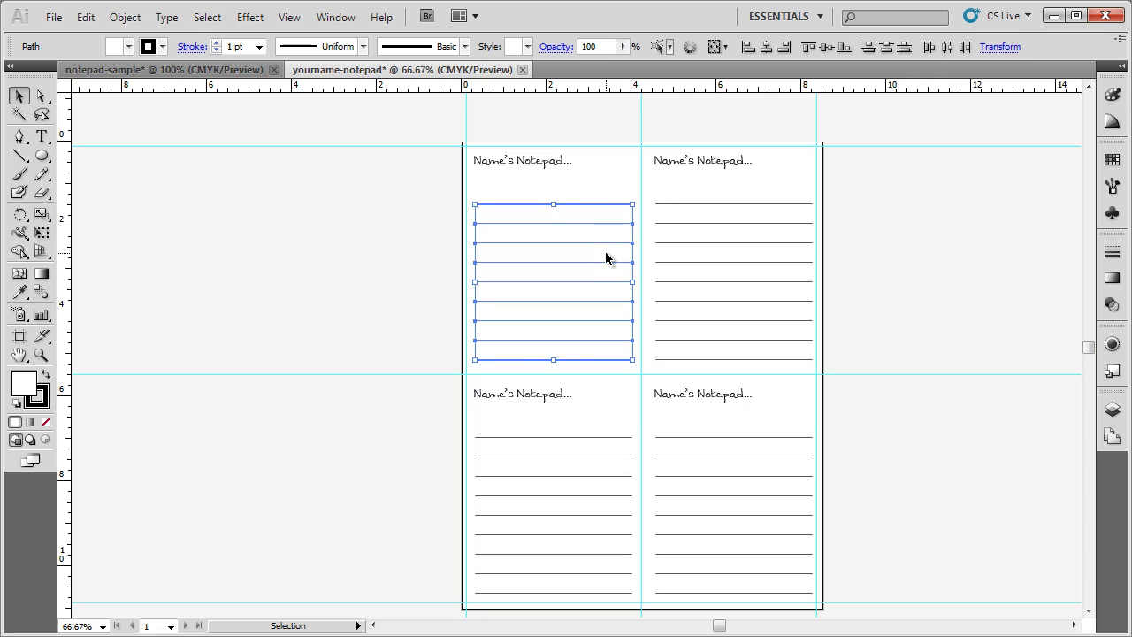
pyautogui.press('Up')
pyautogui.press('Up')
pyautogui.press('Up')
pyautogui.press('Up')
pyautogui.press('Up')
pyautogui.press('Up')
pyautogui.press('Up')
pyautogui.press('Up')
pyautogui.press('Up')
pyautogui.press('Up')
pyautogui.press('Up')
pyautogui.press('Up')
pyautogui.press('Up')
pyautogui.press('Up')
pyautogui.press('Up')
pyautogui.press('Up')
pyautogui.press('Up')
pyautogui.press('Up')
pyautogui.press('Up')
pyautogui.press('Up')
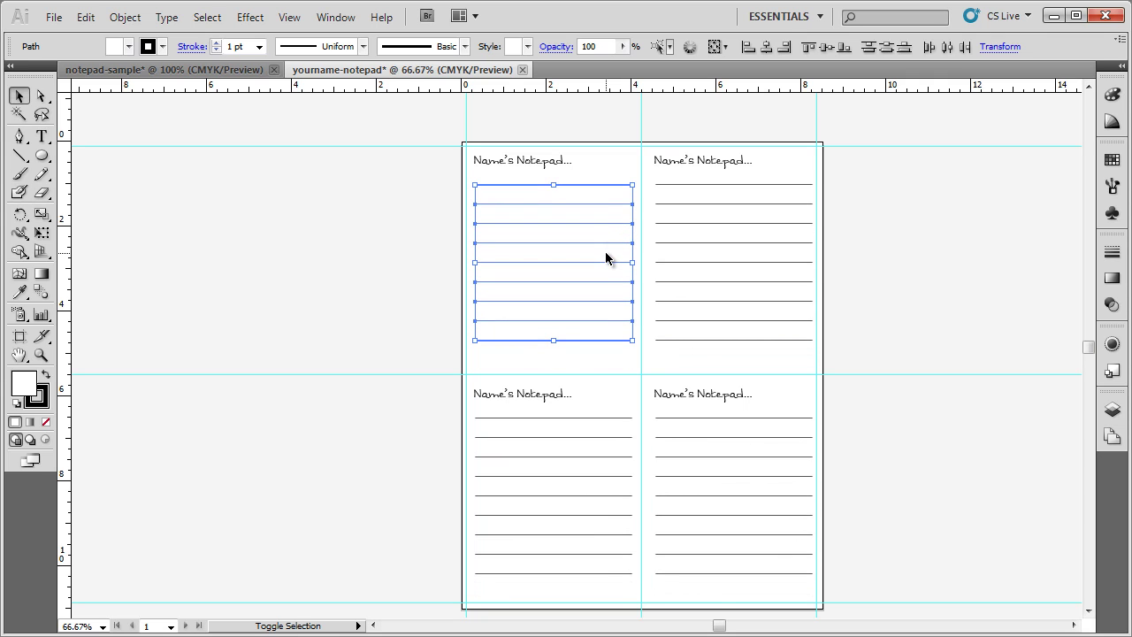
pyautogui.click(940, 279)
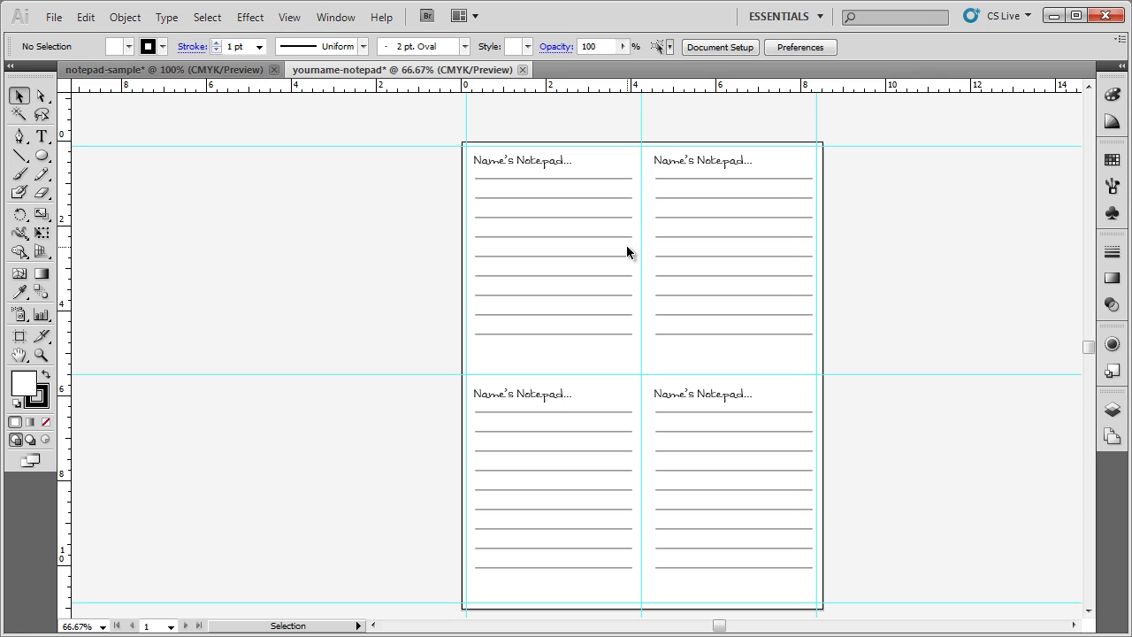
# Step: Browse the Effect menu without applying anything, then select the 'Name's Notepad...' title
pyautogui.click(262, 21)
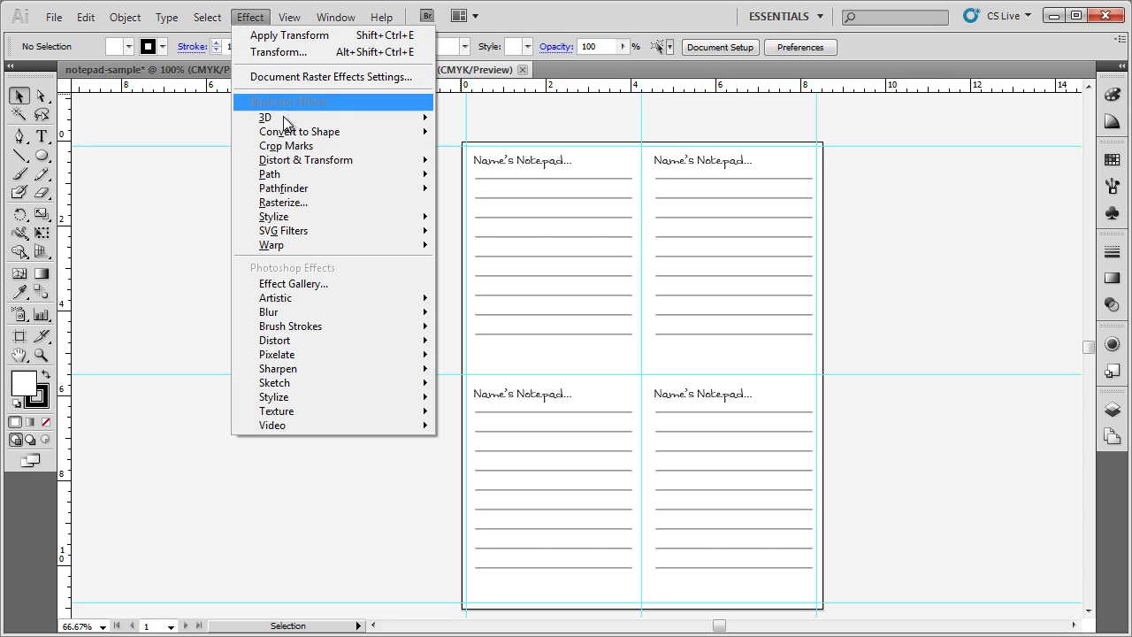
pyautogui.moveTo(303, 168)
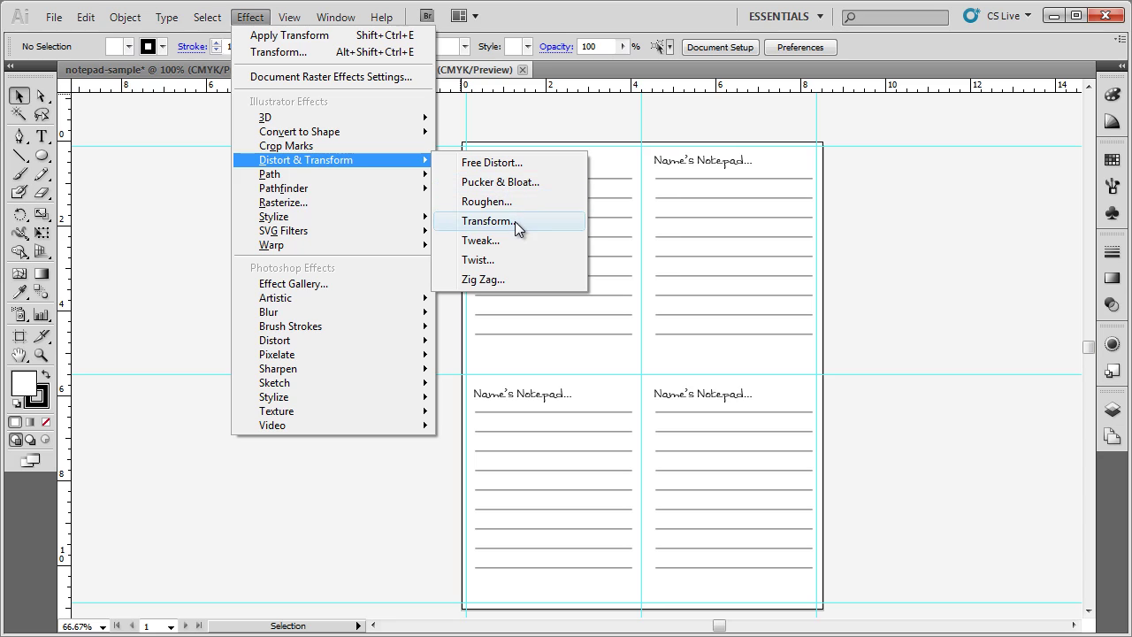
pyautogui.click(985, 219)
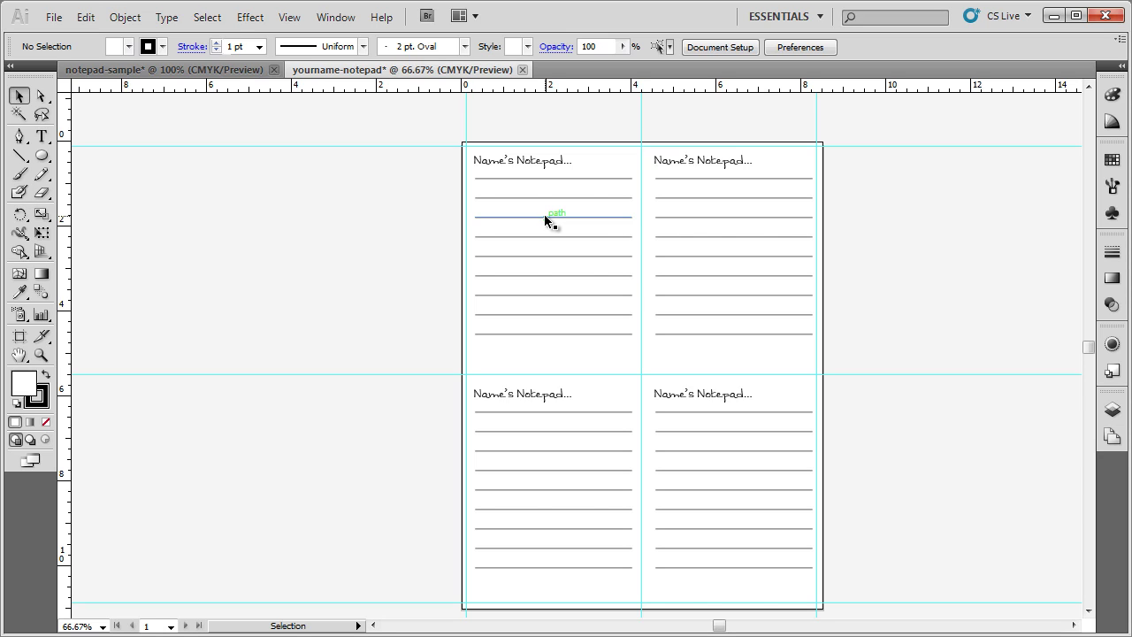
pyautogui.click(551, 166)
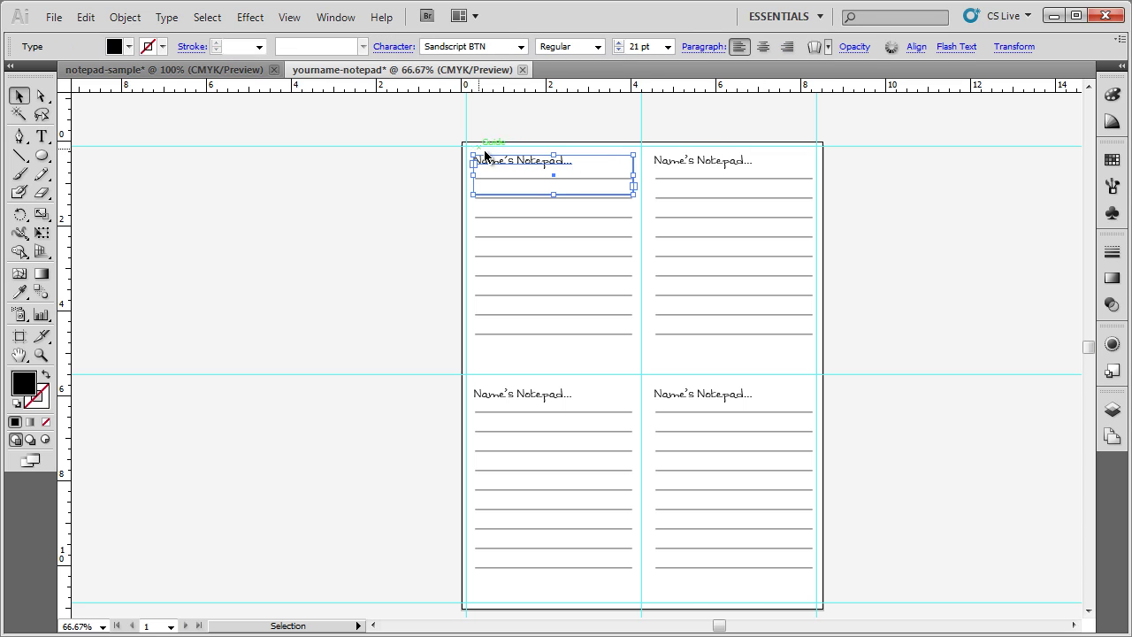
# Step: Show the Appearance panel from the Window menu and enlarge it to list all rows
pyautogui.click(336, 20)
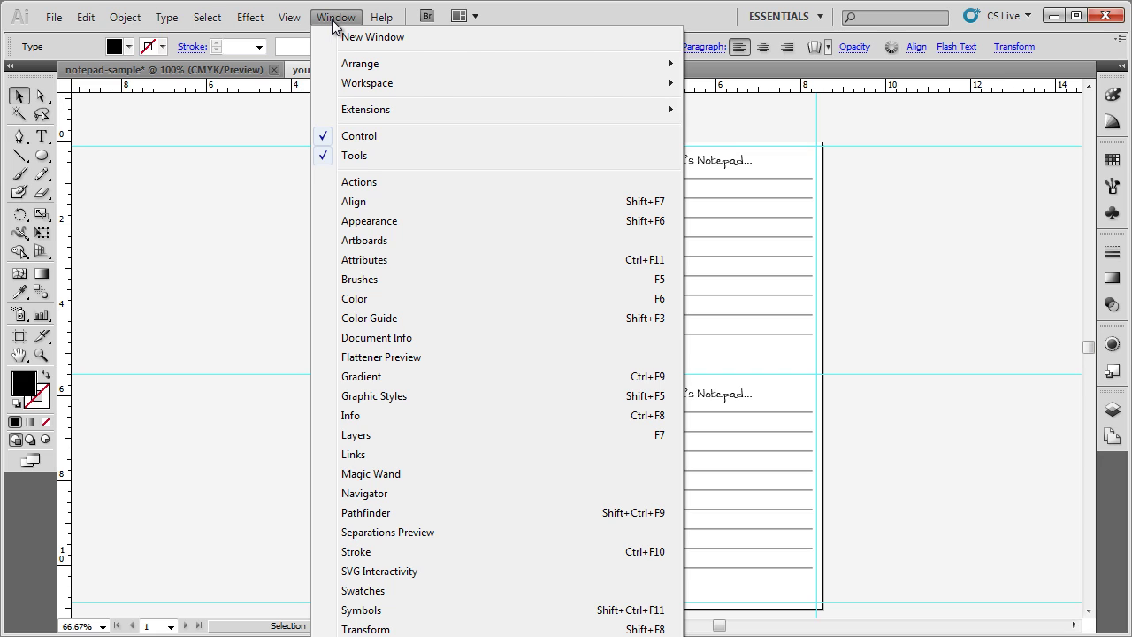
pyautogui.click(372, 221)
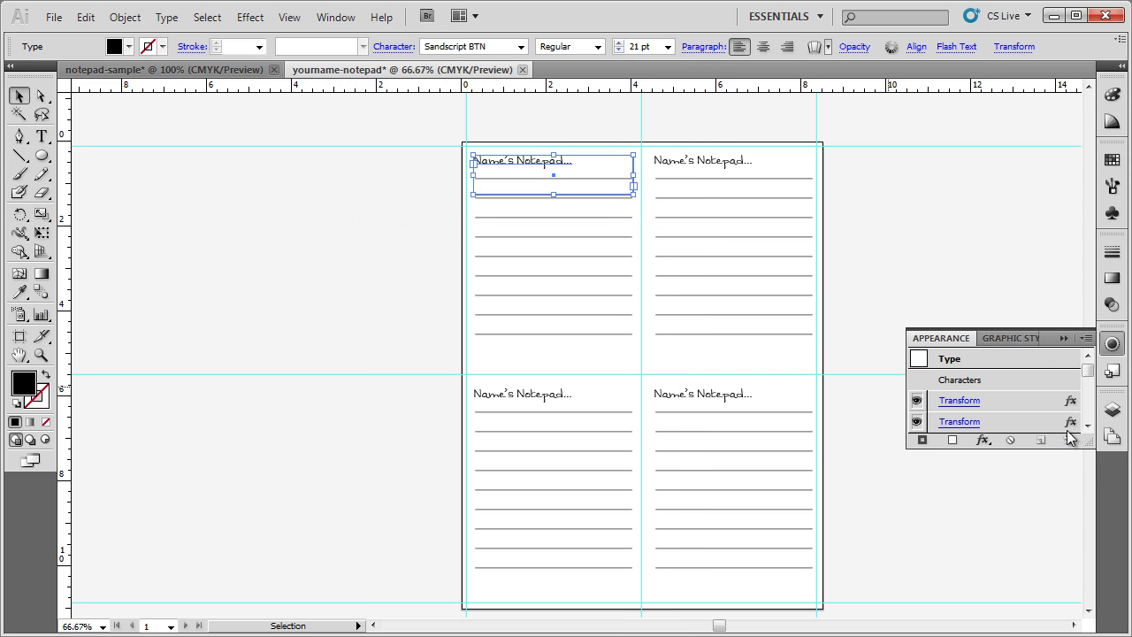
pyautogui.moveTo(1080, 453); pyautogui.dragTo(1085, 540)
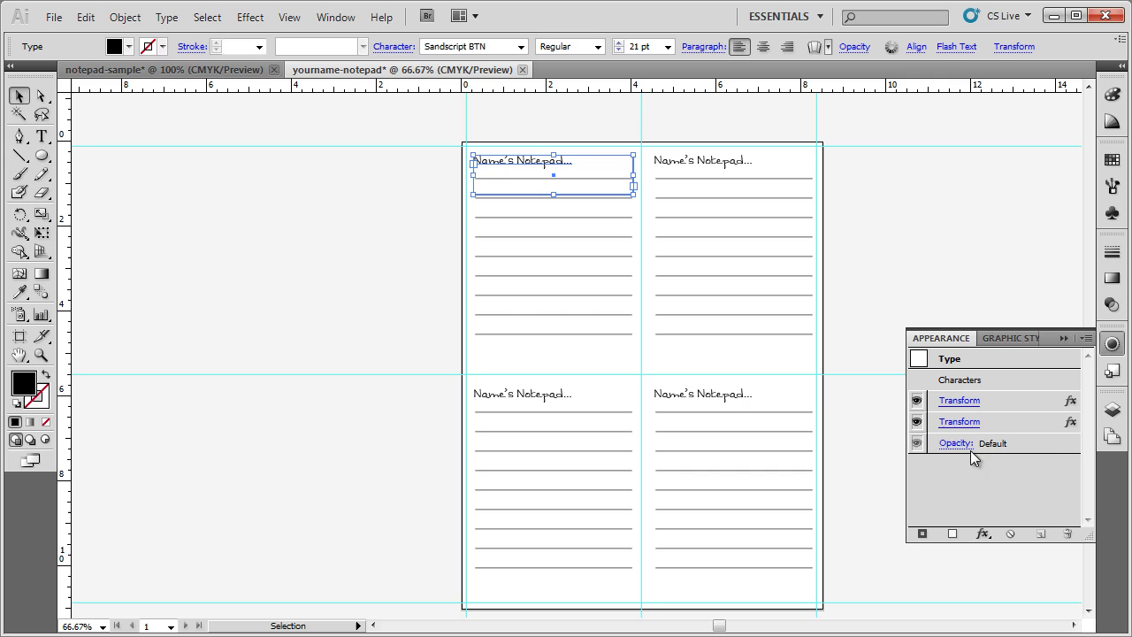
# Step: Preview the first Transform effect with 2 copies, then cancel the change
pyautogui.click(958, 402)
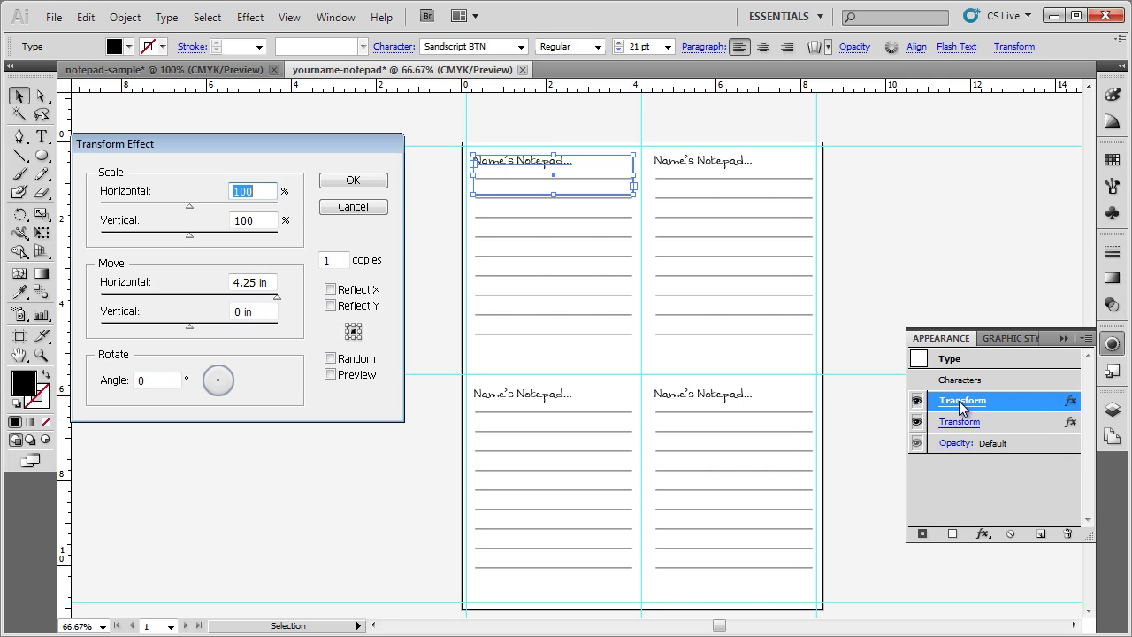
pyautogui.click(333, 258)
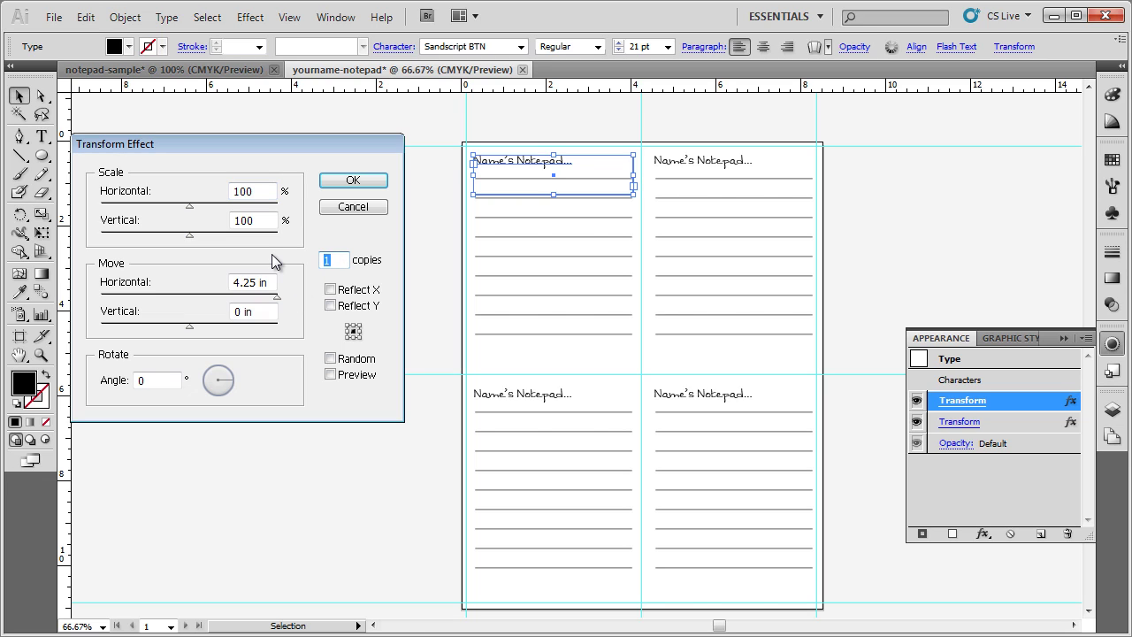
pyautogui.write('2')
pyautogui.click(331, 375)
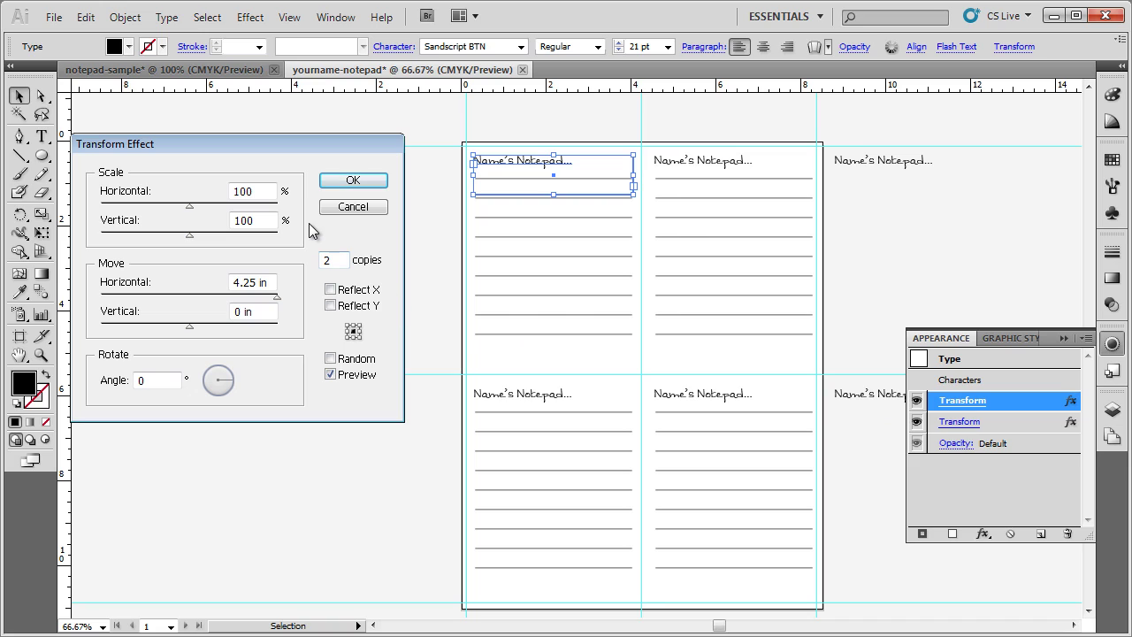
pyautogui.click(360, 211)
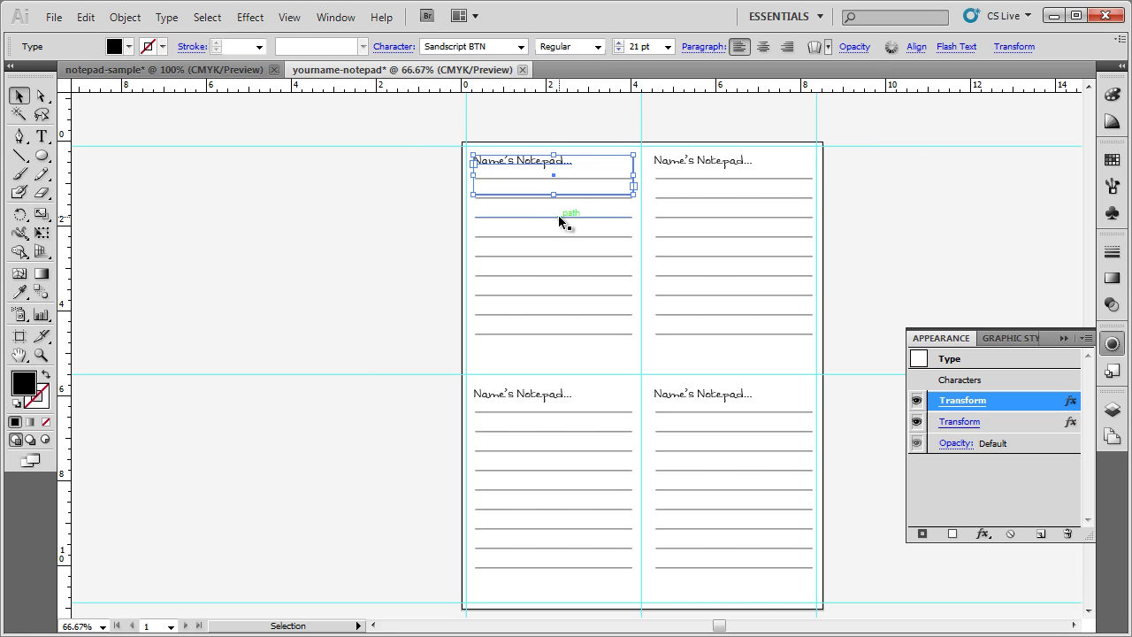